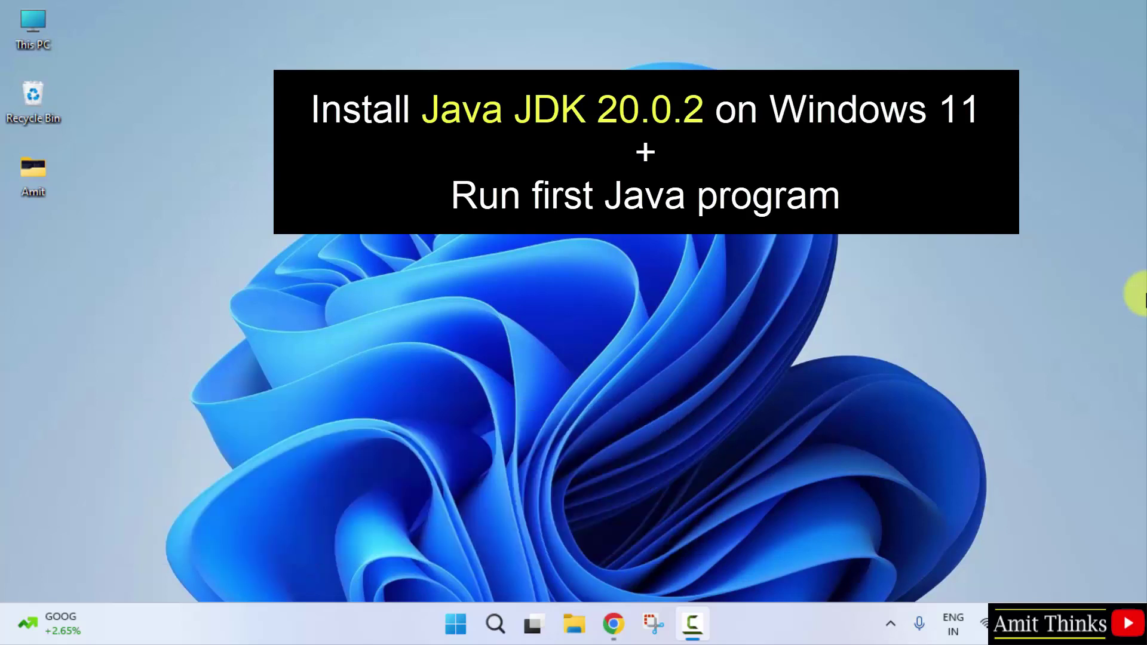
Open Chrome and run a Google search for 'oracle java'.
left_click(613, 623)
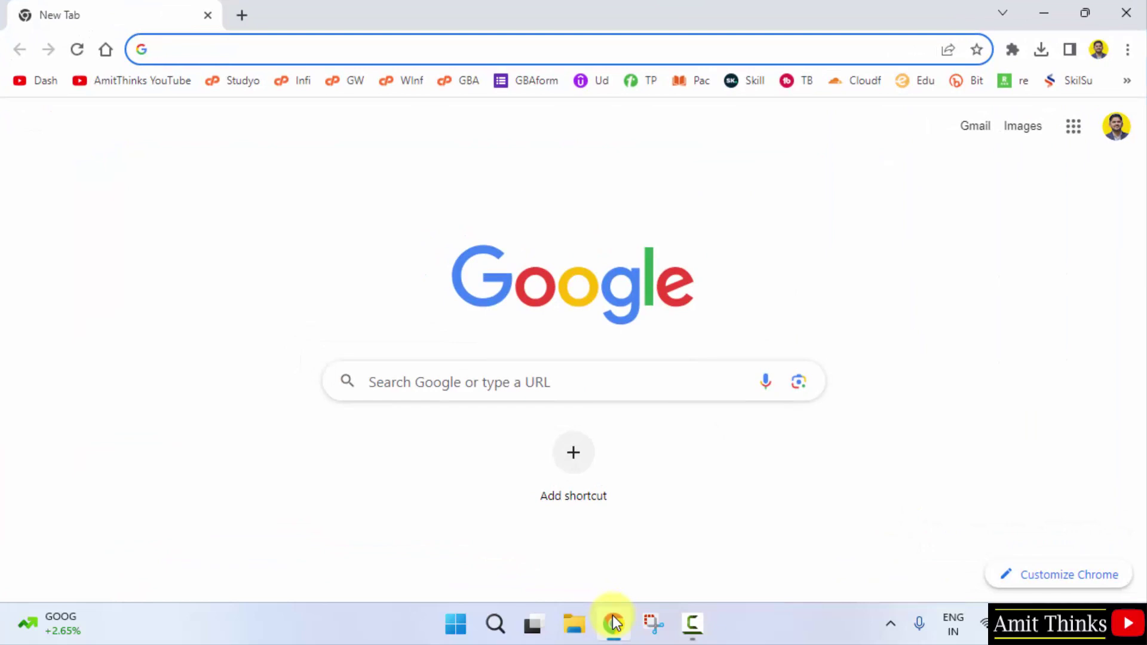
left_click(495, 378)
type("oracle java")
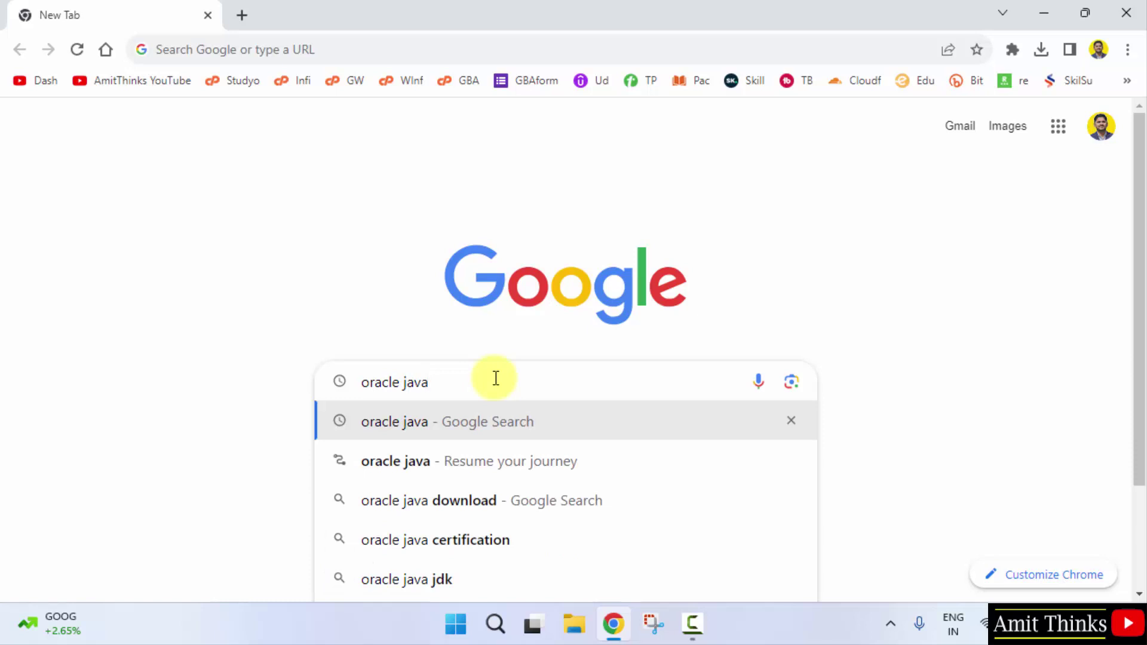
key("Return")
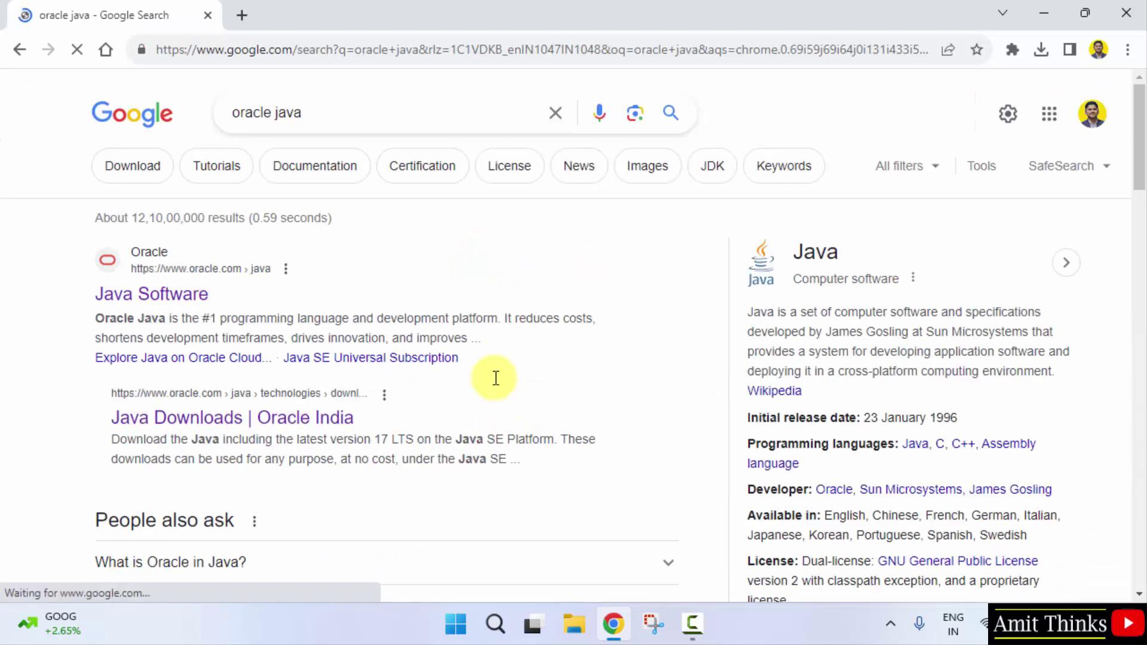
Open Oracle's Java Software page from the results and point out its address.
left_click(169, 295)
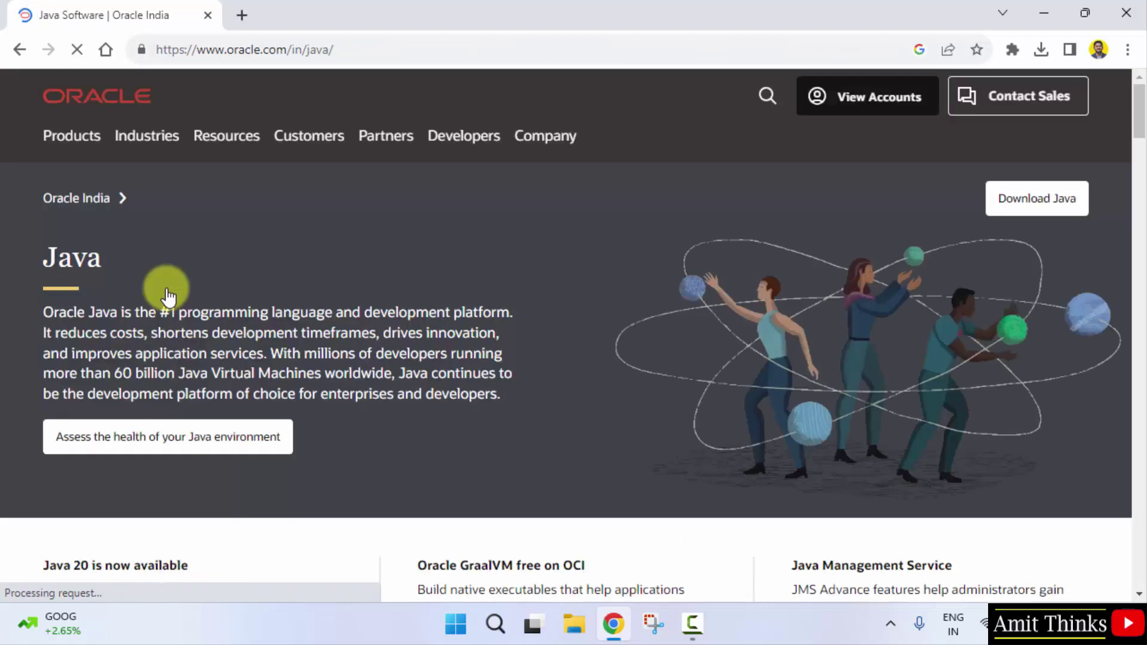
left_click(328, 49)
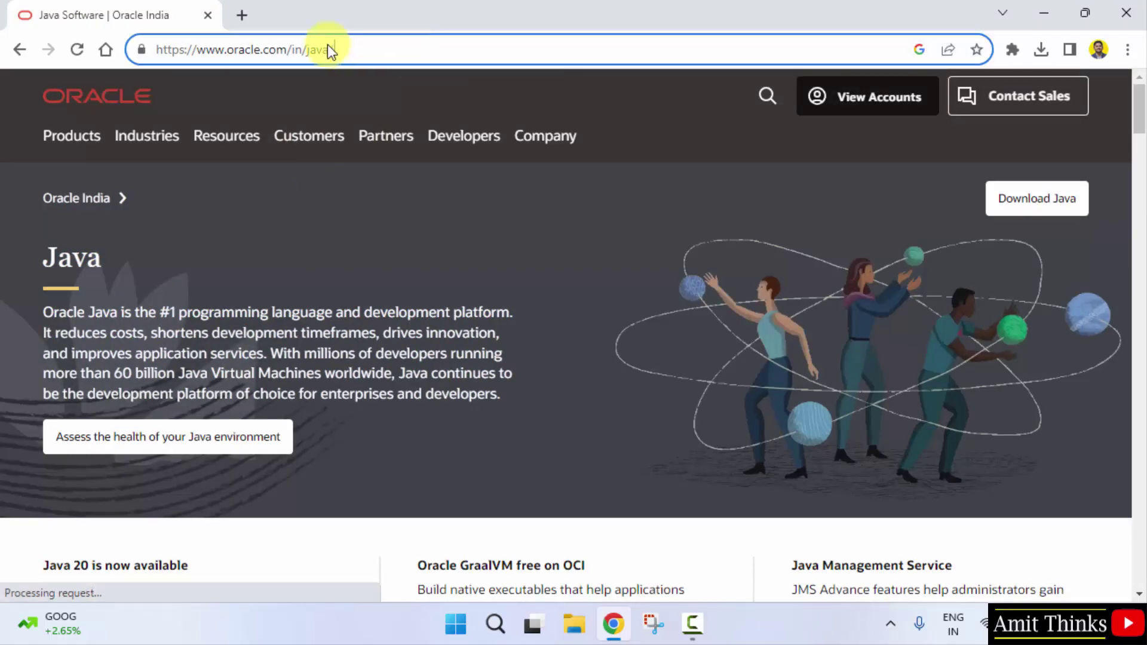
left_click_drag(374, 54, 158, 51)
left_click(371, 56)
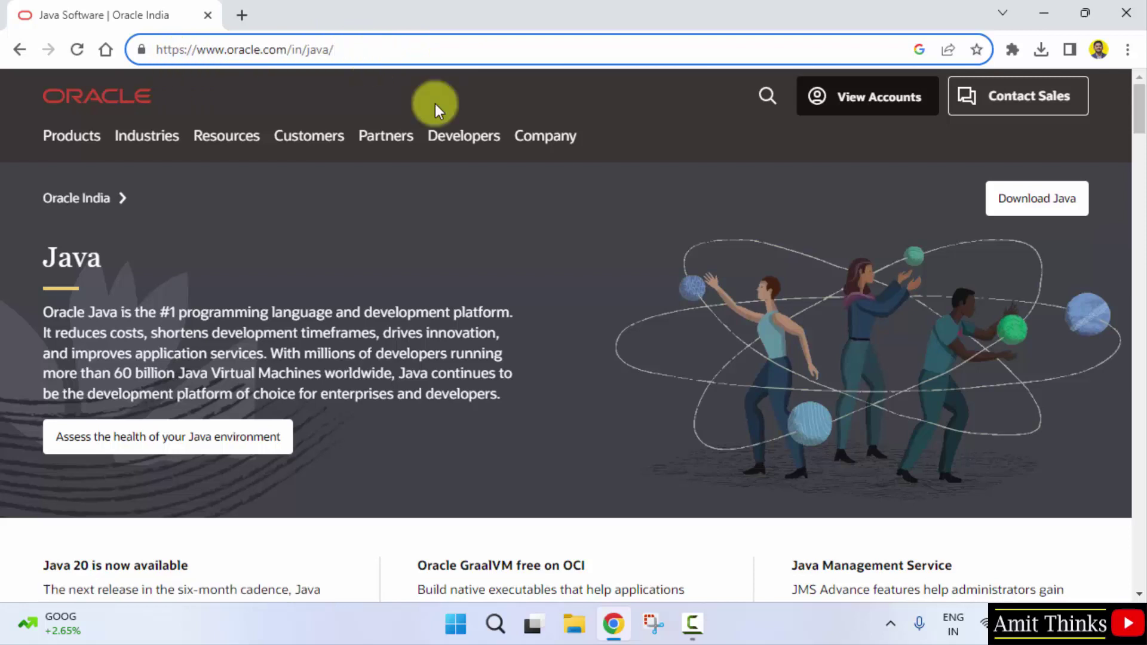
On Java Downloads, pick the JDK 20 Windows files and download the x64 Installer .exe.
left_click(1053, 218)
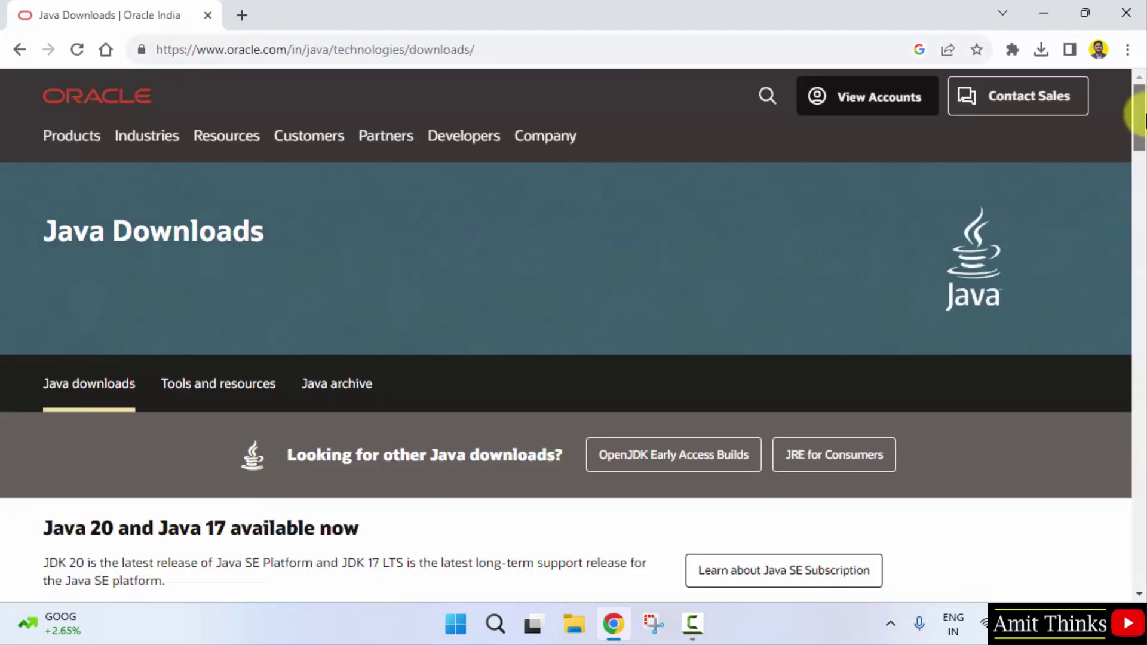
left_click_drag(1139, 122, 1139, 169)
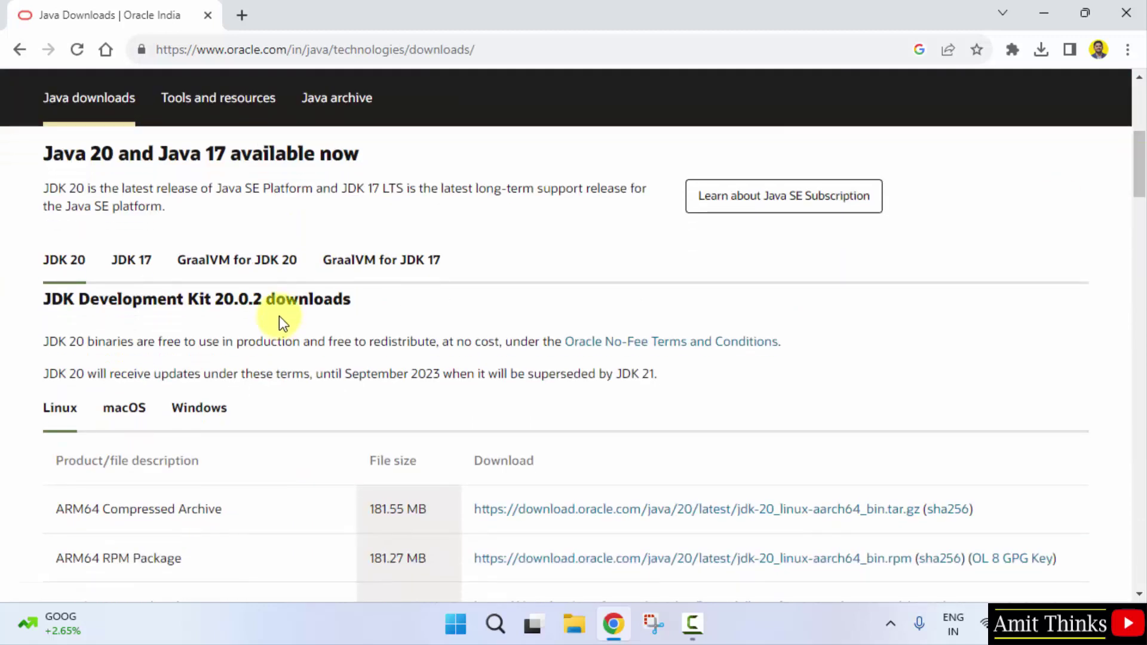
double_click(219, 304)
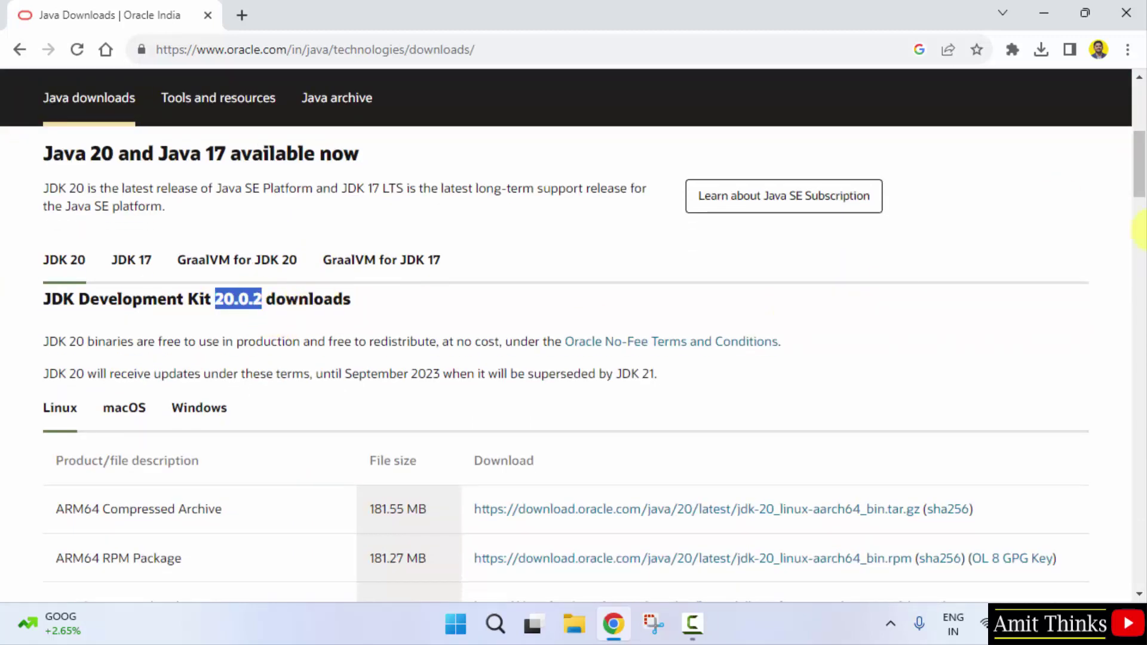
left_click_drag(1138, 191, 1118, 218)
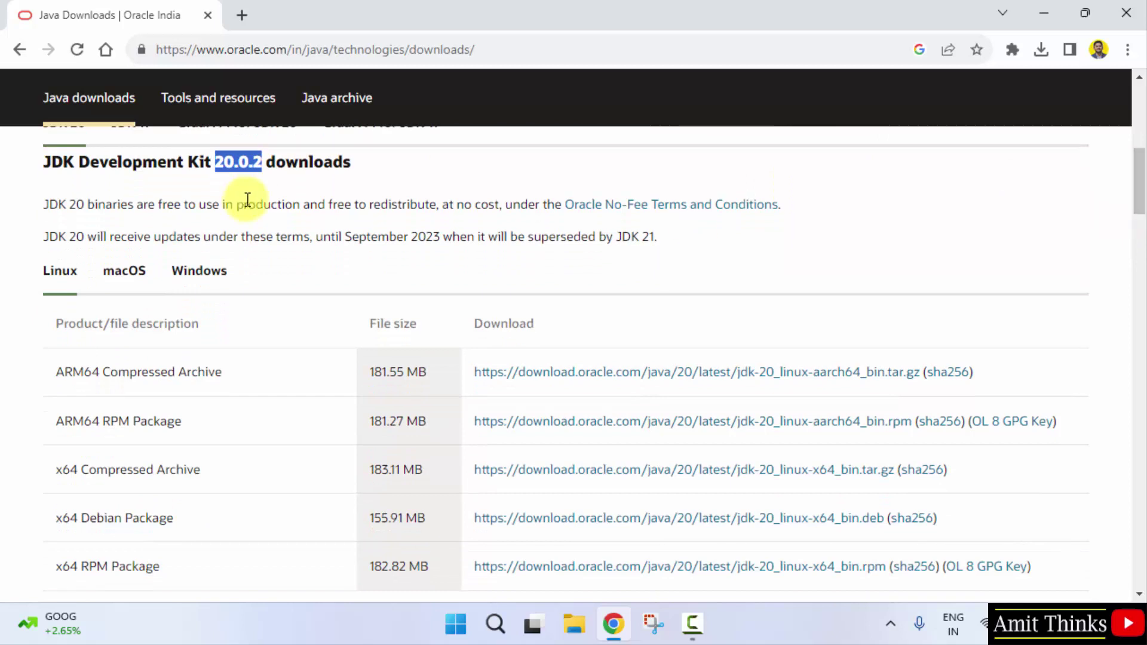
left_click(198, 272)
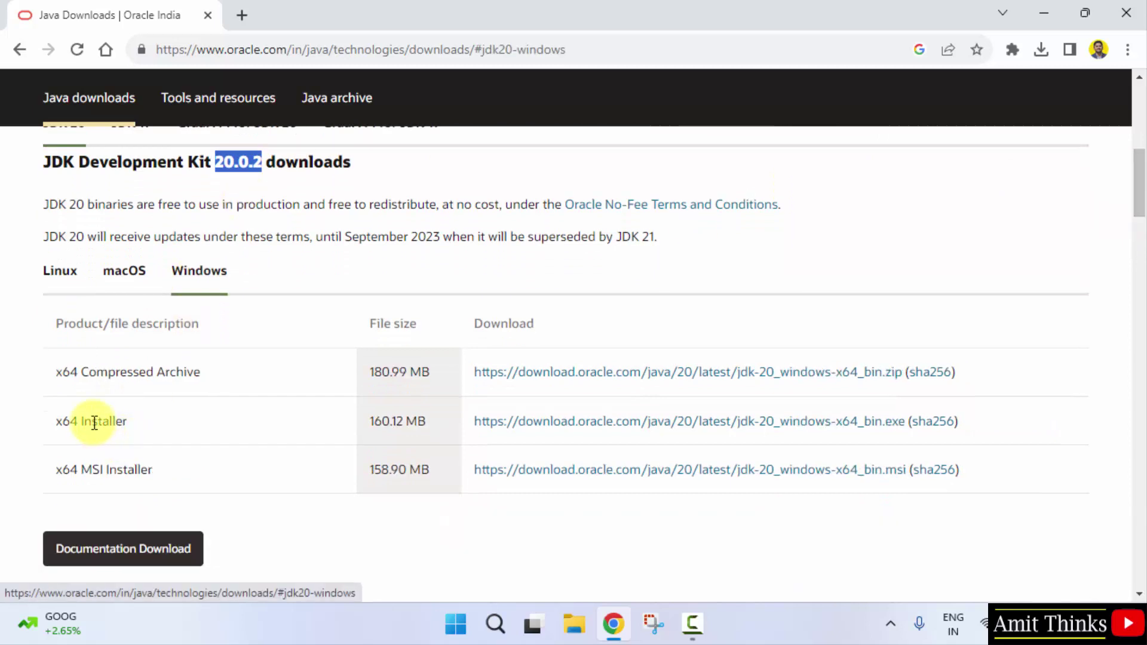
left_click(819, 429)
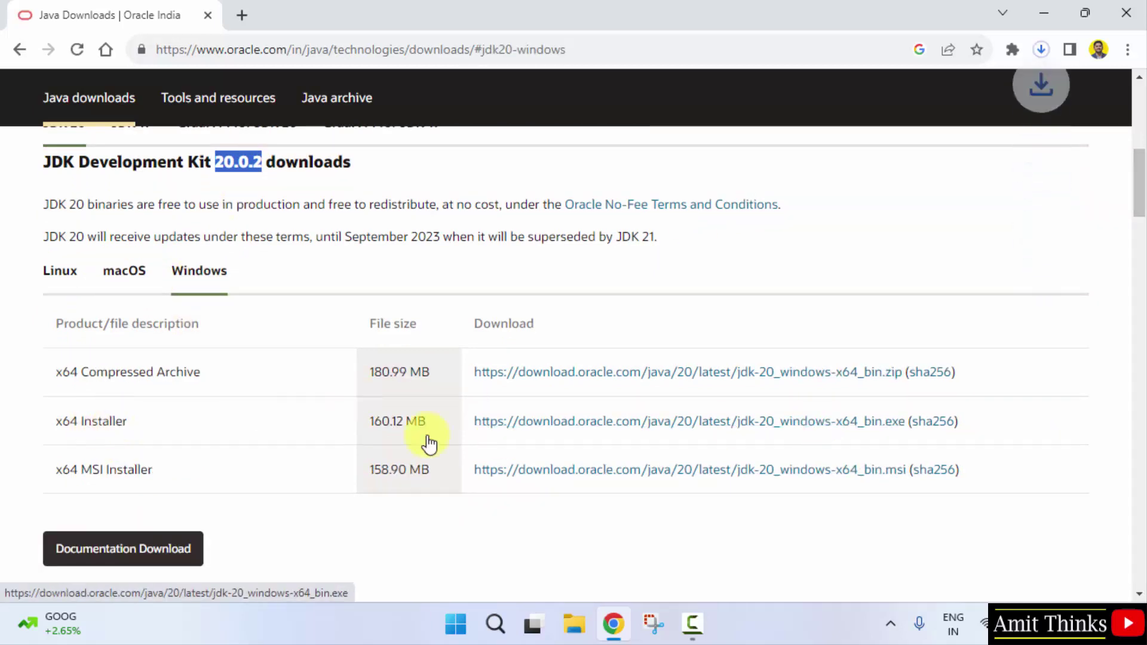
Run jdk-20_windows-x64_bin.exe from Chrome's downloads list, then minimize Chrome.
left_click(1042, 50)
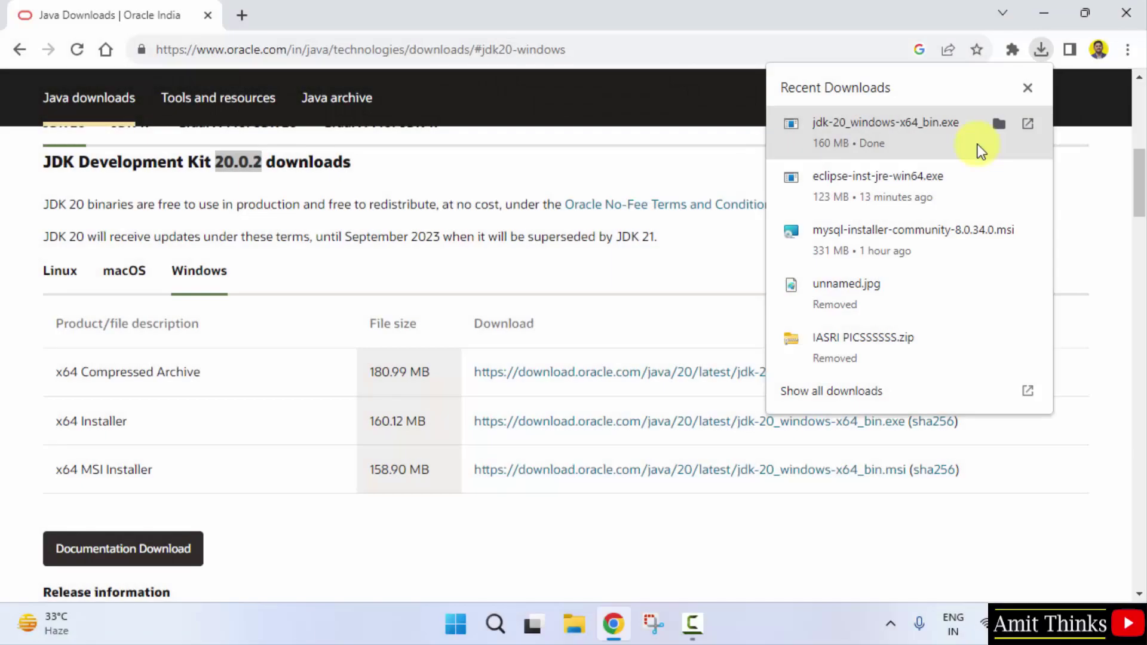
right_click(913, 138)
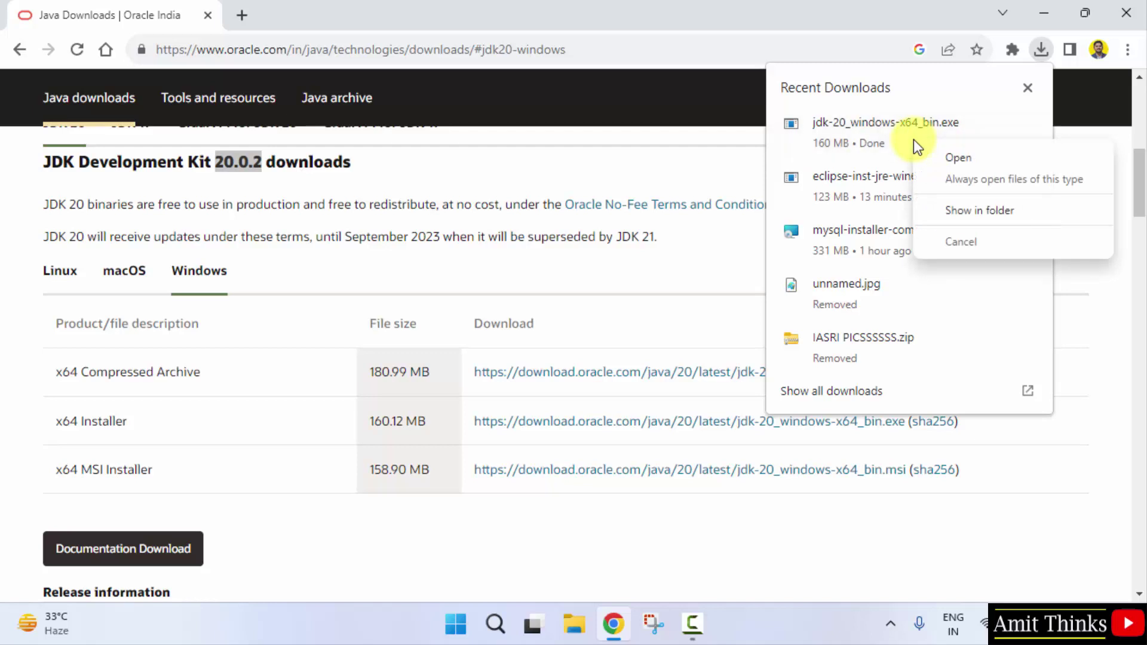
left_click(947, 152)
left_click(1055, 7)
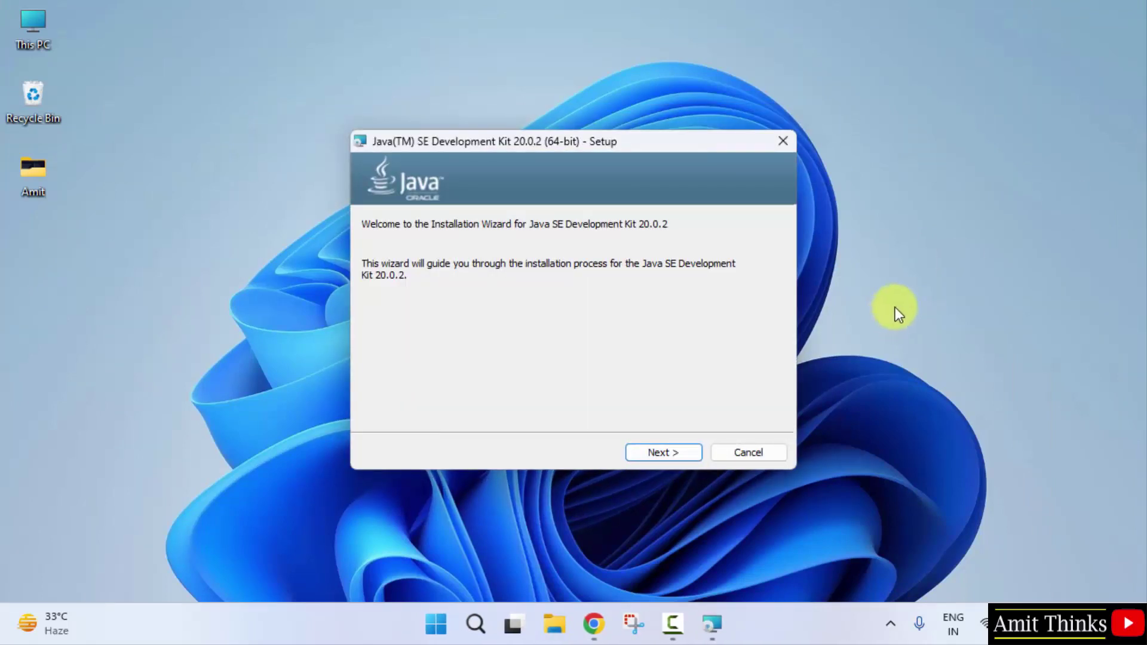
Install JDK 20.0.2 into the default C:\Program Files\Java\jdk-20\ folder and close the wizard.
left_click(668, 457)
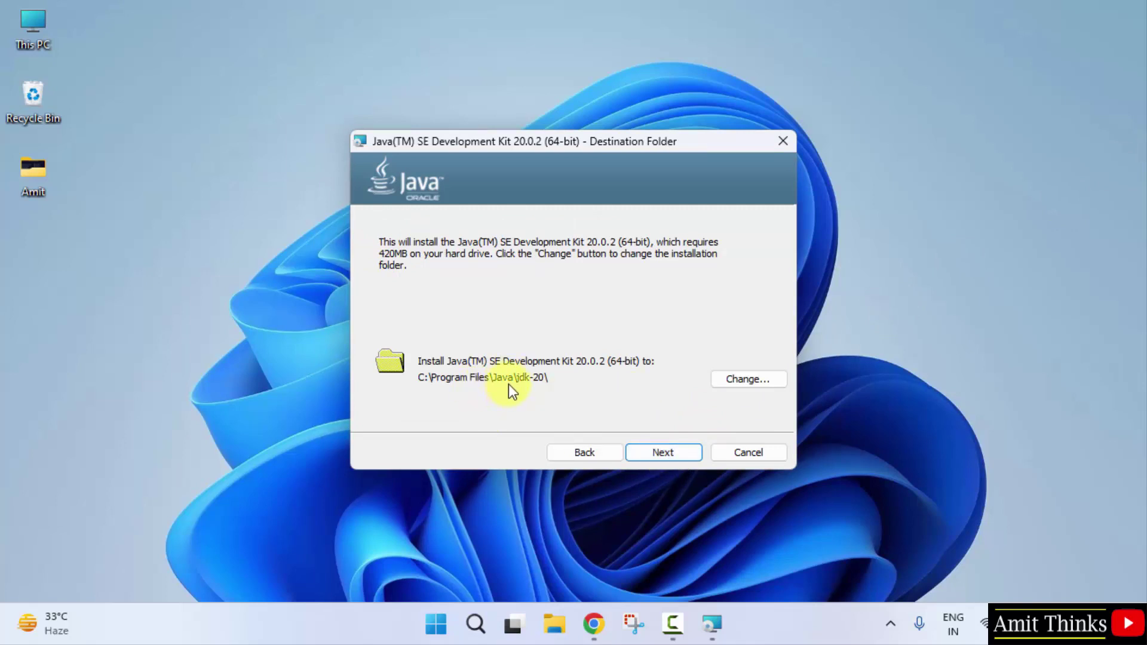
left_click(687, 453)
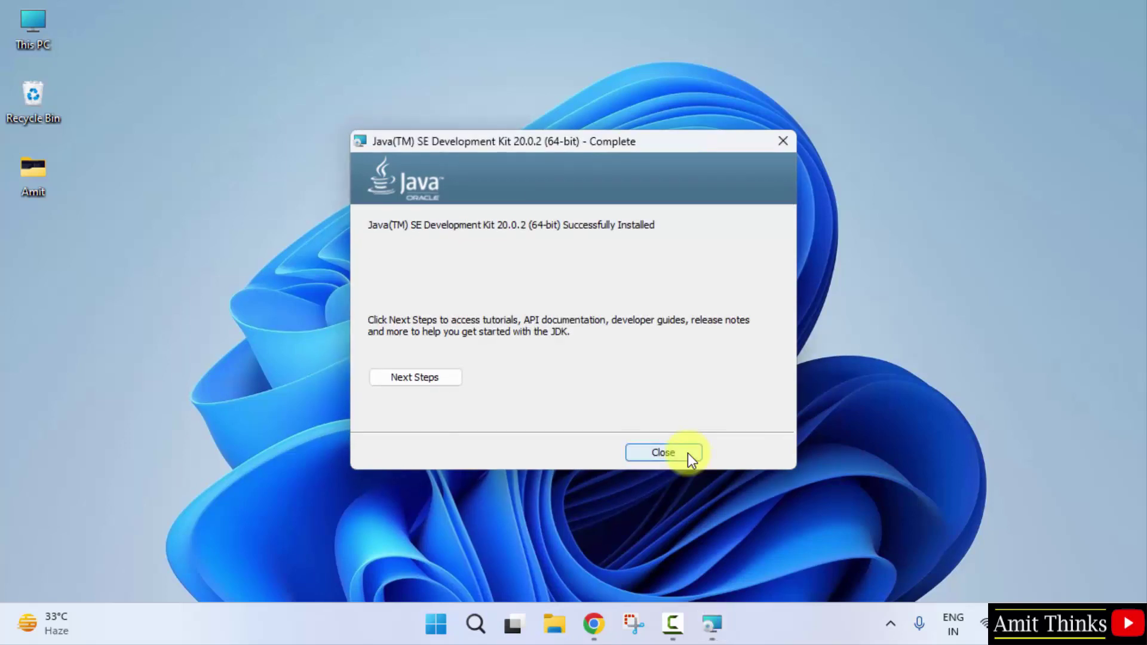
left_click(685, 452)
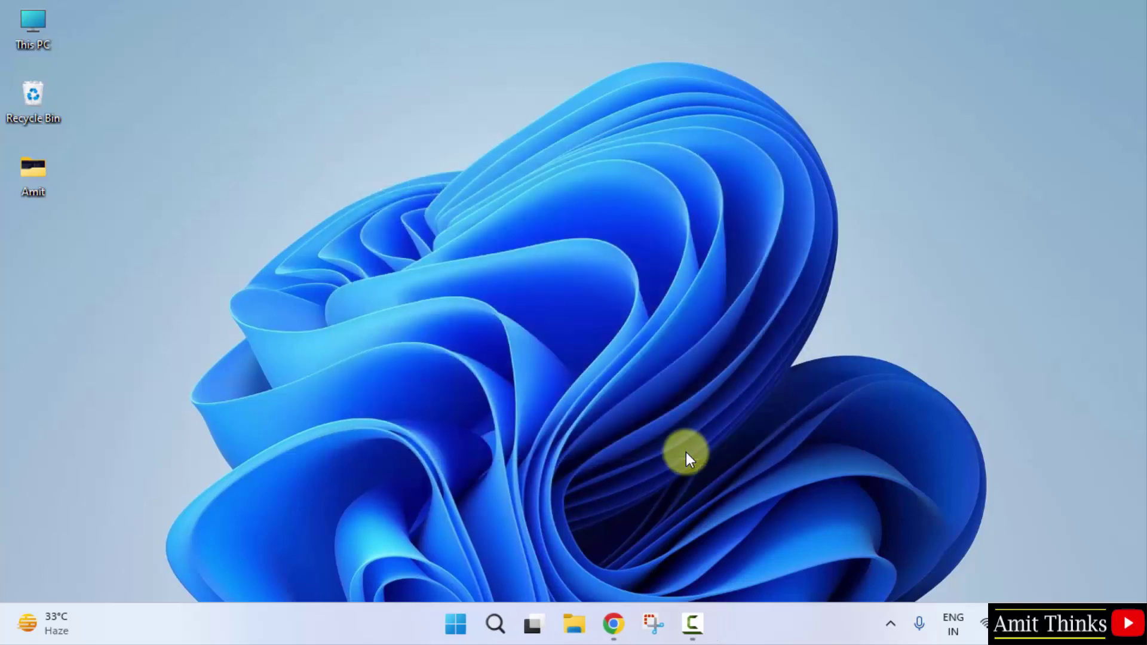
Browse in File Explorer to C:\Program Files\Java\jdk-20\bin.
left_click(572, 626)
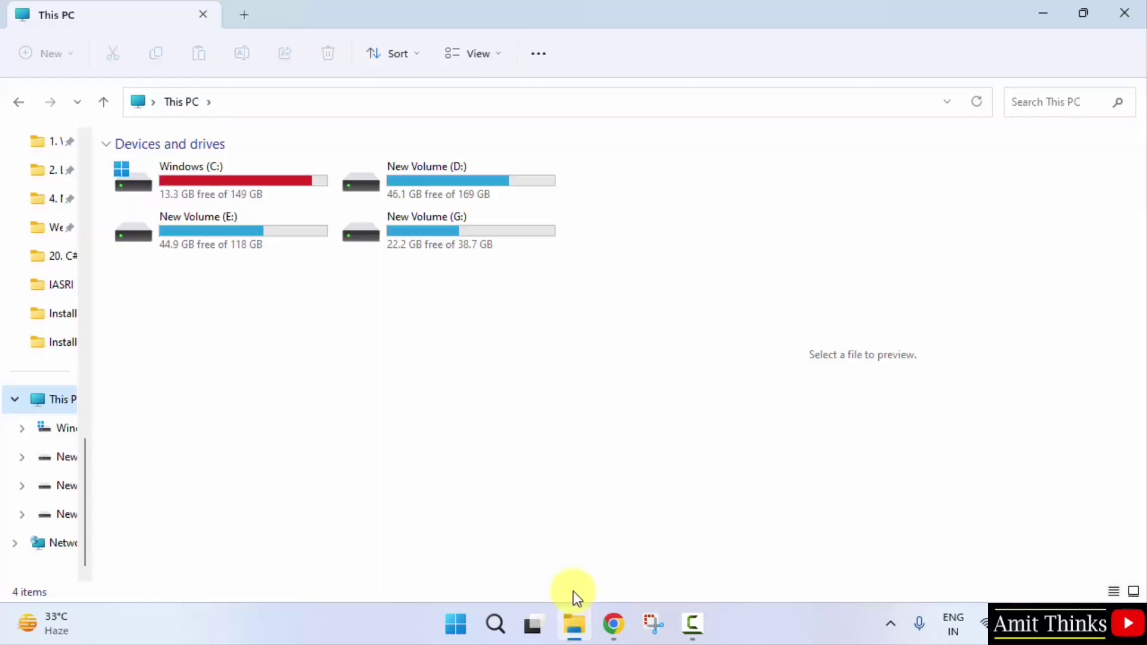
double_click(249, 181)
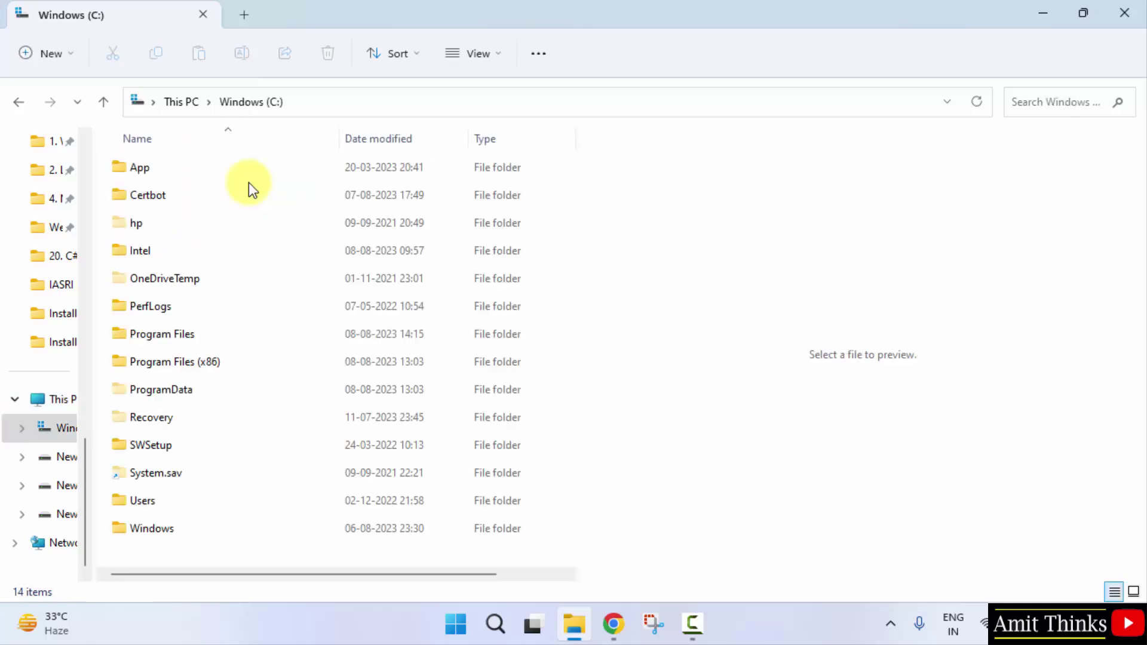
double_click(289, 332)
scroll(574, 417, "down", 5)
scroll(569, 287, "up", 1)
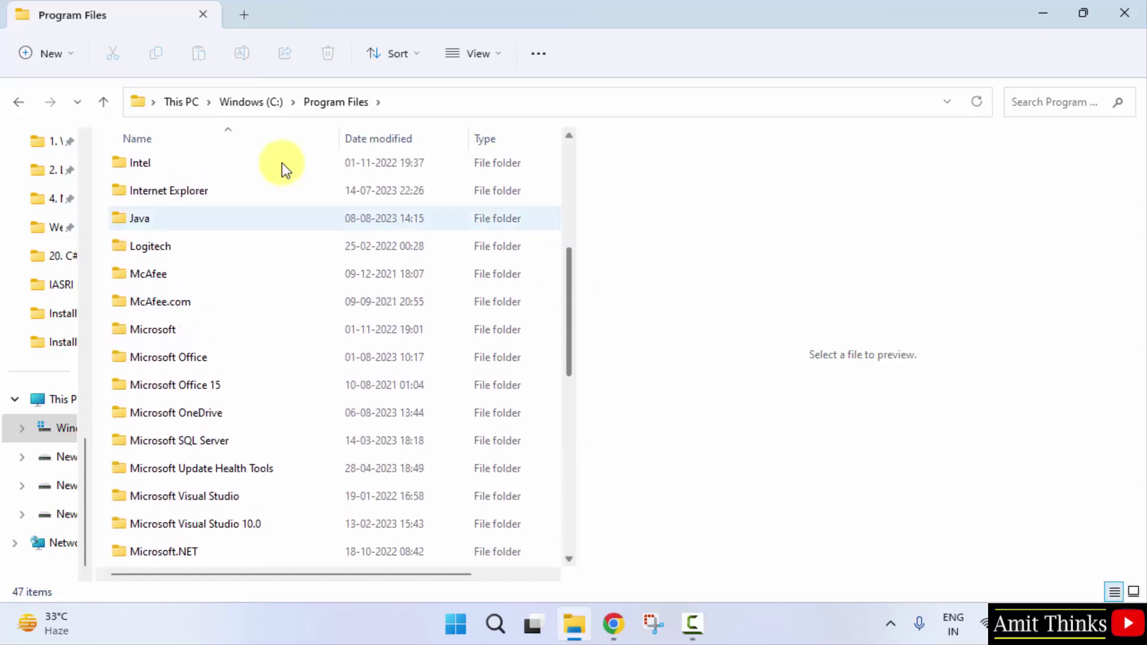
double_click(224, 218)
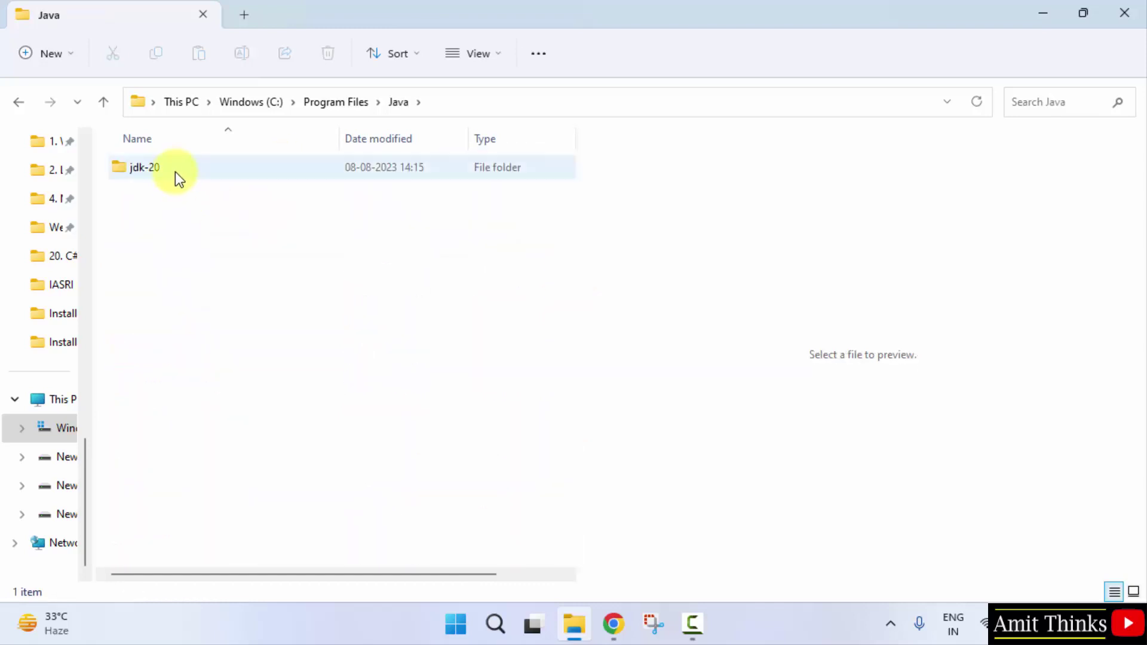
double_click(175, 169)
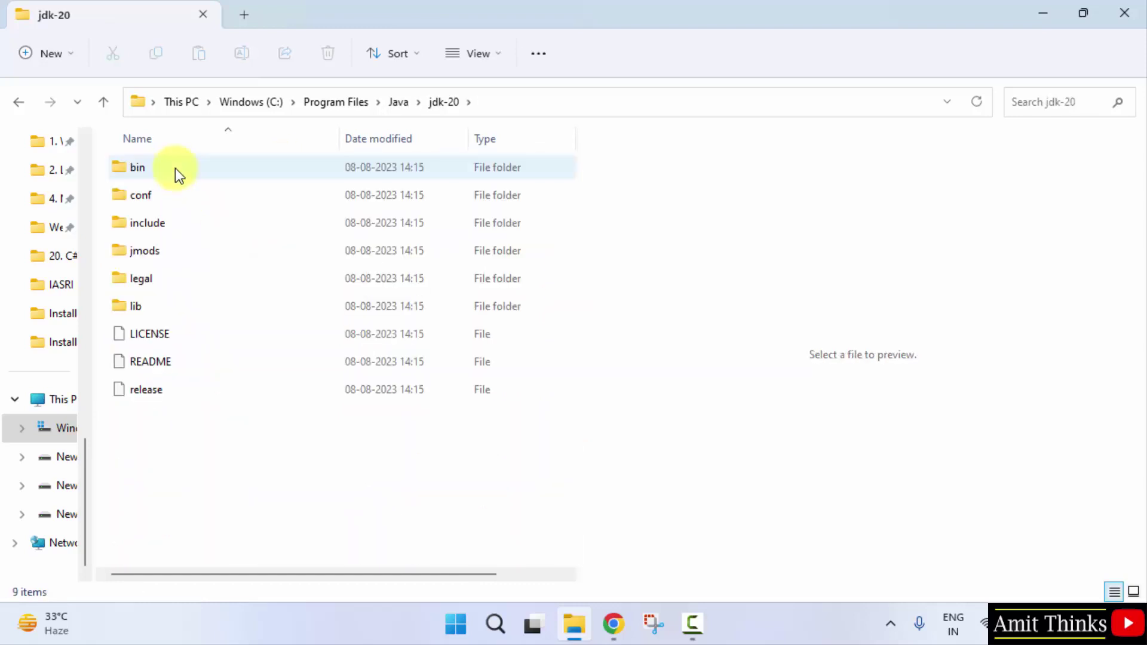
double_click(201, 177)
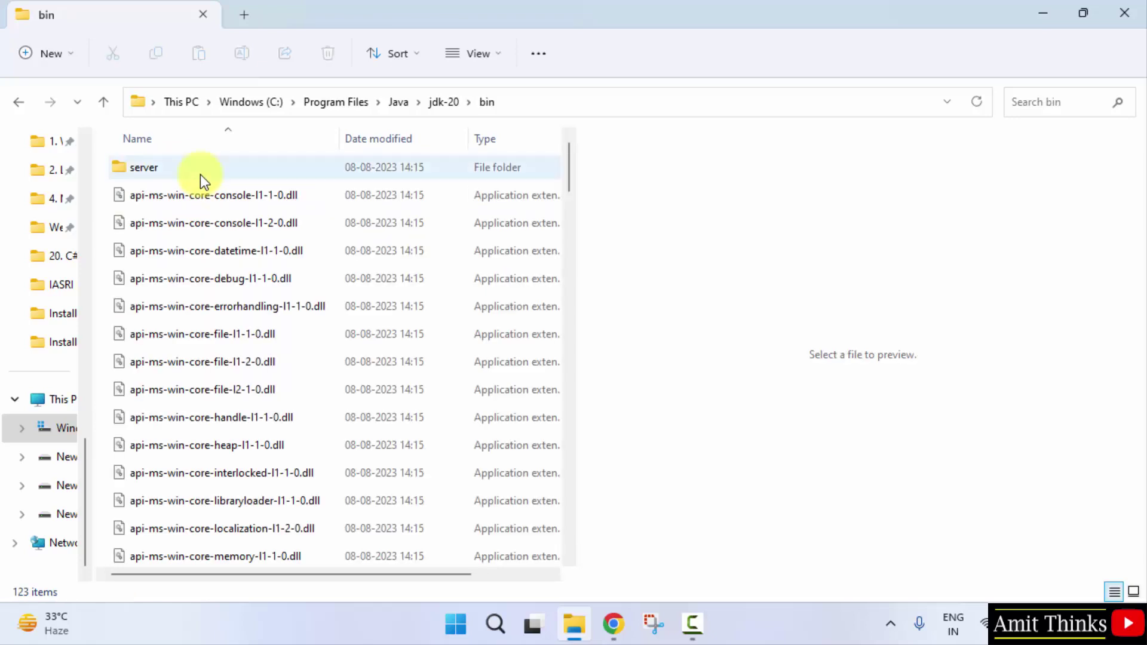
Copy the full path C:\Program Files\Java\jdk-20\bin from the address bar.
left_click(608, 100)
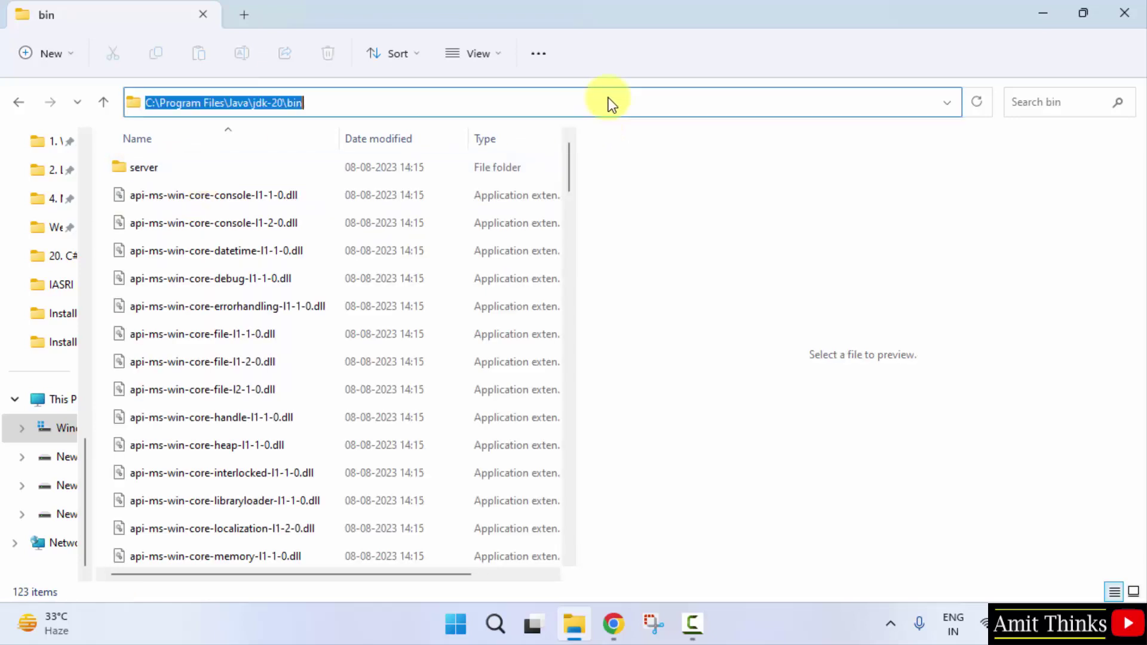
right_click(268, 103)
left_click(325, 167)
Search Start for 'environment' and open Edit the system environment variables.
left_click(1025, 17)
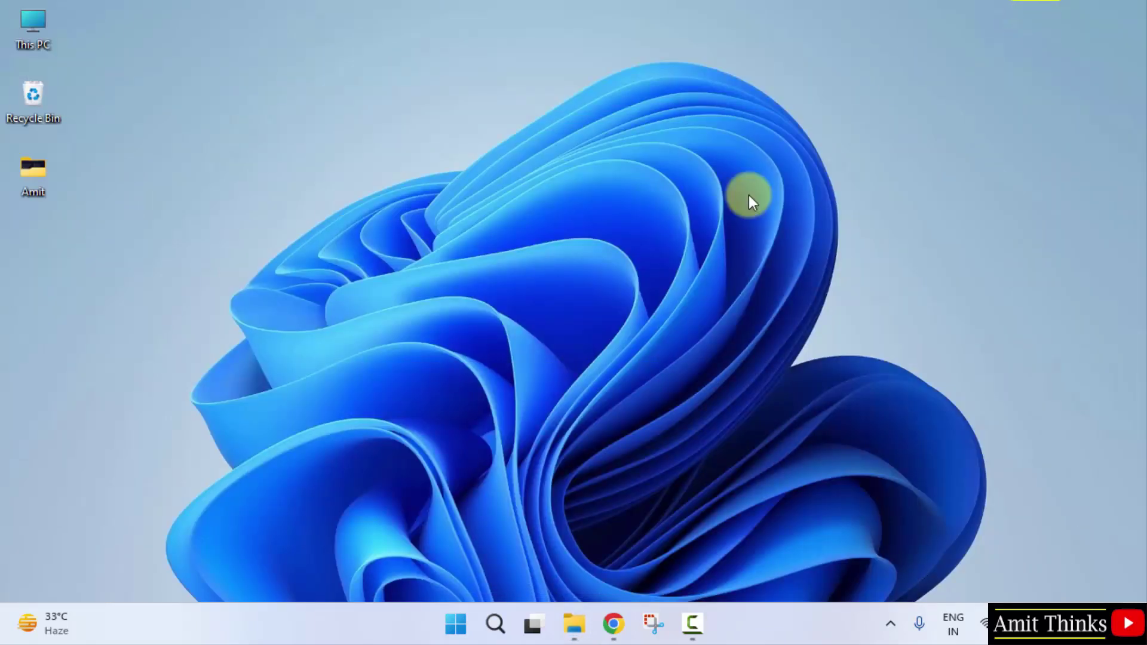
left_click(456, 624)
type("environme")
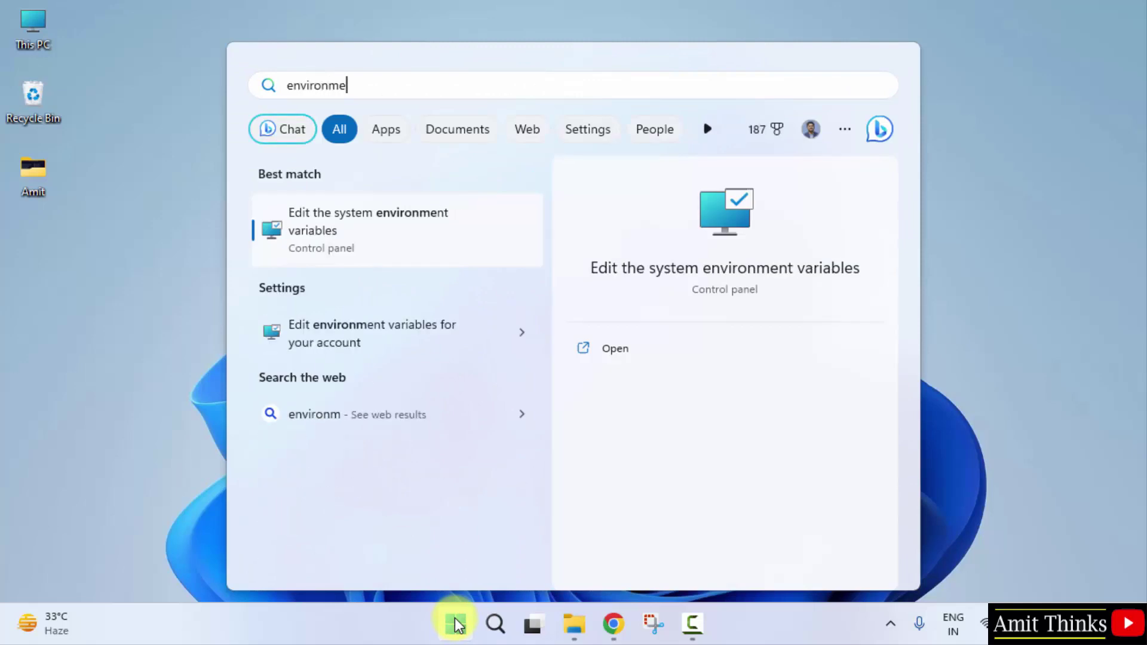
type("nt")
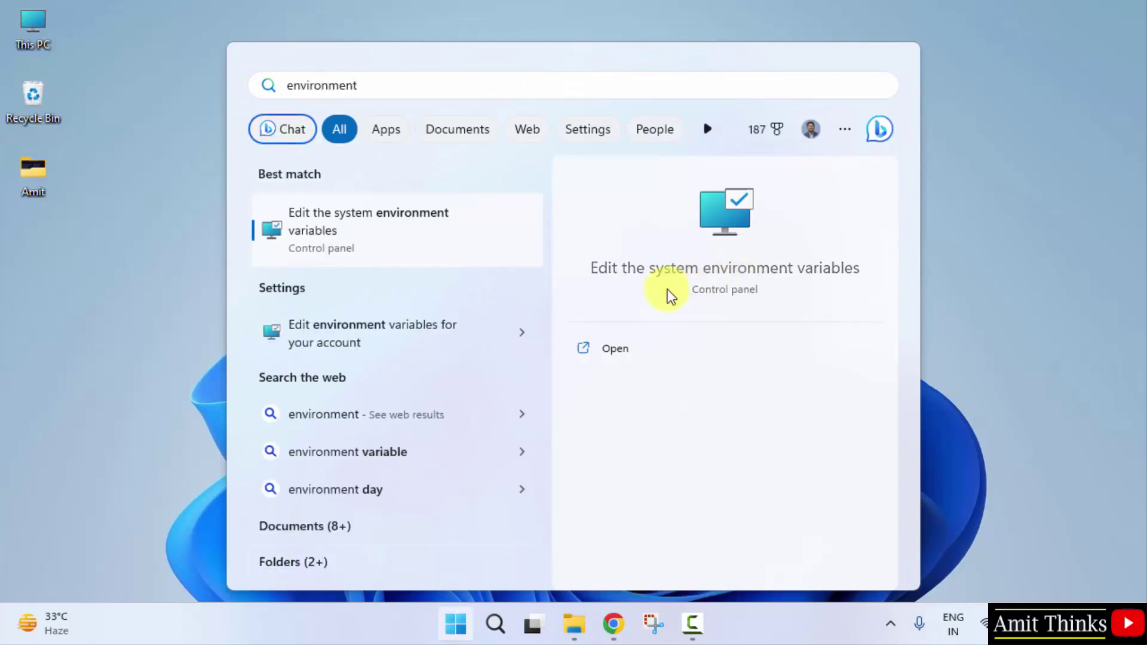
left_click(614, 353)
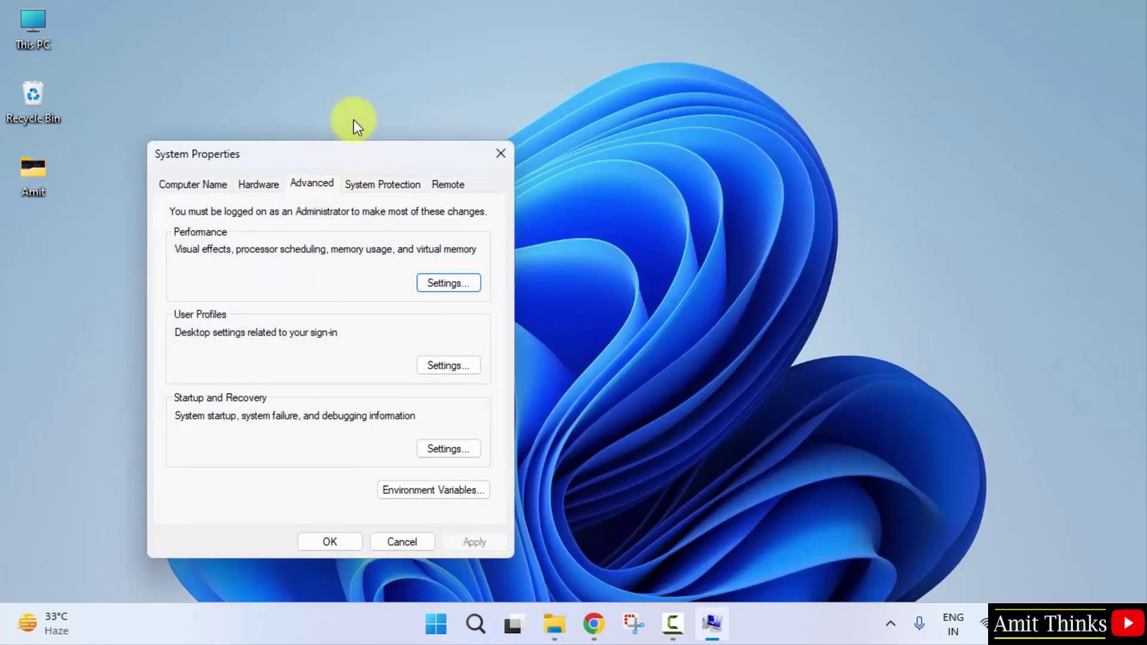
left_click_drag(317, 155, 305, 104)
Open Environment Variables and start editing the system Path variable.
left_click(460, 443)
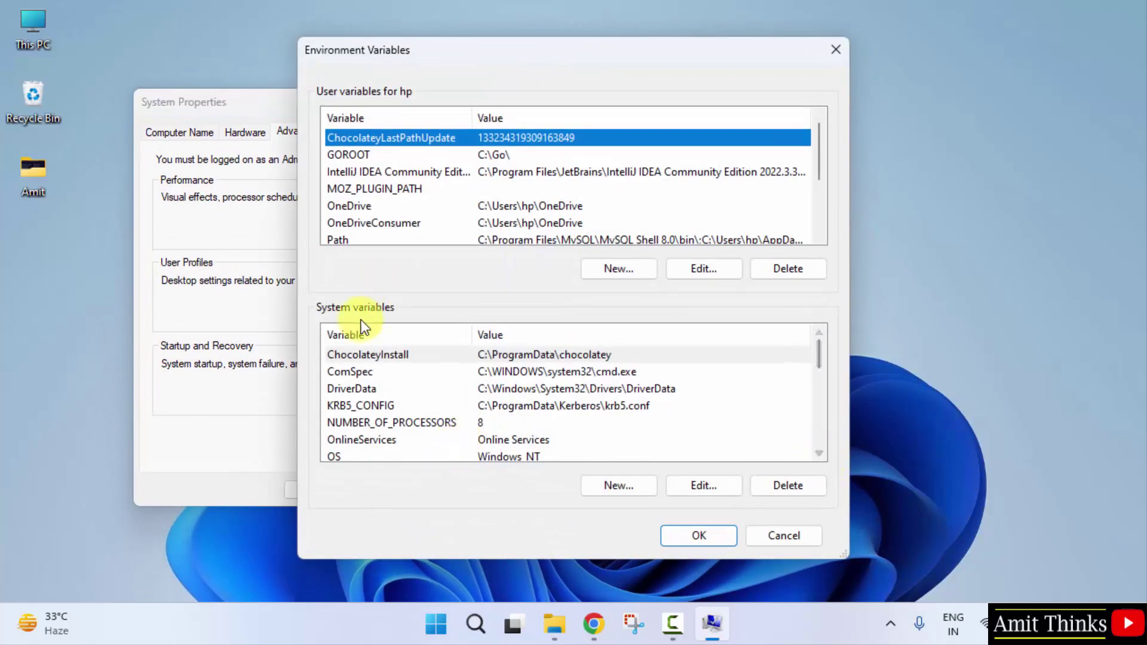
left_click(820, 454)
left_click(820, 454)
left_click(820, 454)
left_click(820, 454)
left_click(627, 406)
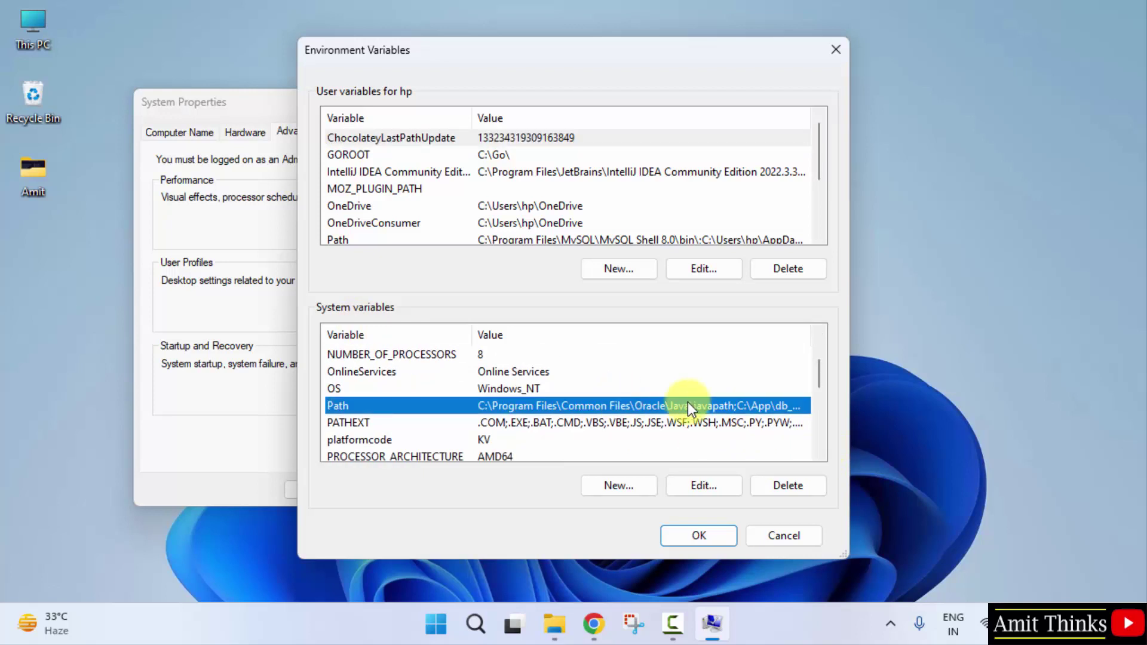
double_click(661, 406)
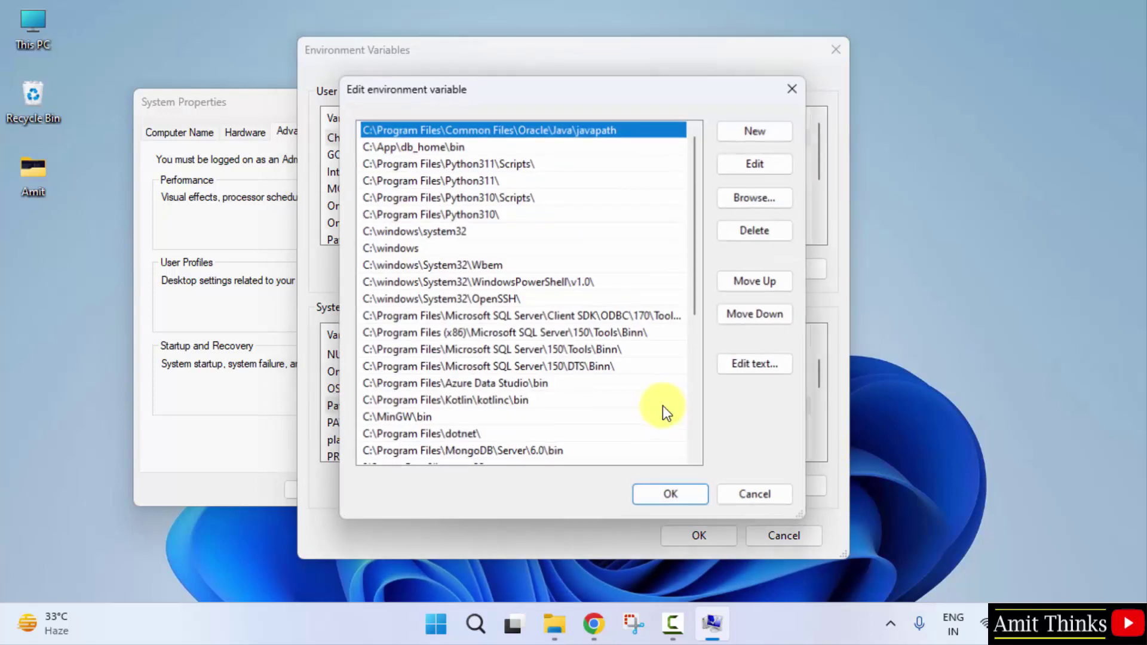
Add C:\Program Files\Java\jdk-20\bin as a new Path entry and confirm all dialogs.
left_click(775, 129)
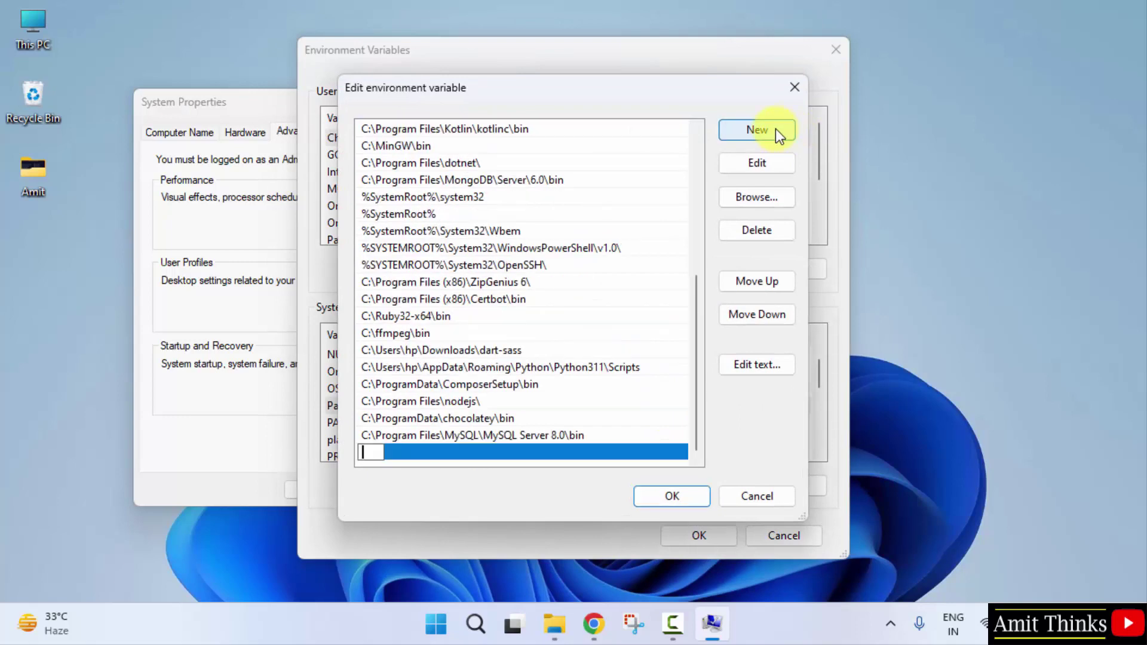
right_click(370, 454)
left_click(447, 279)
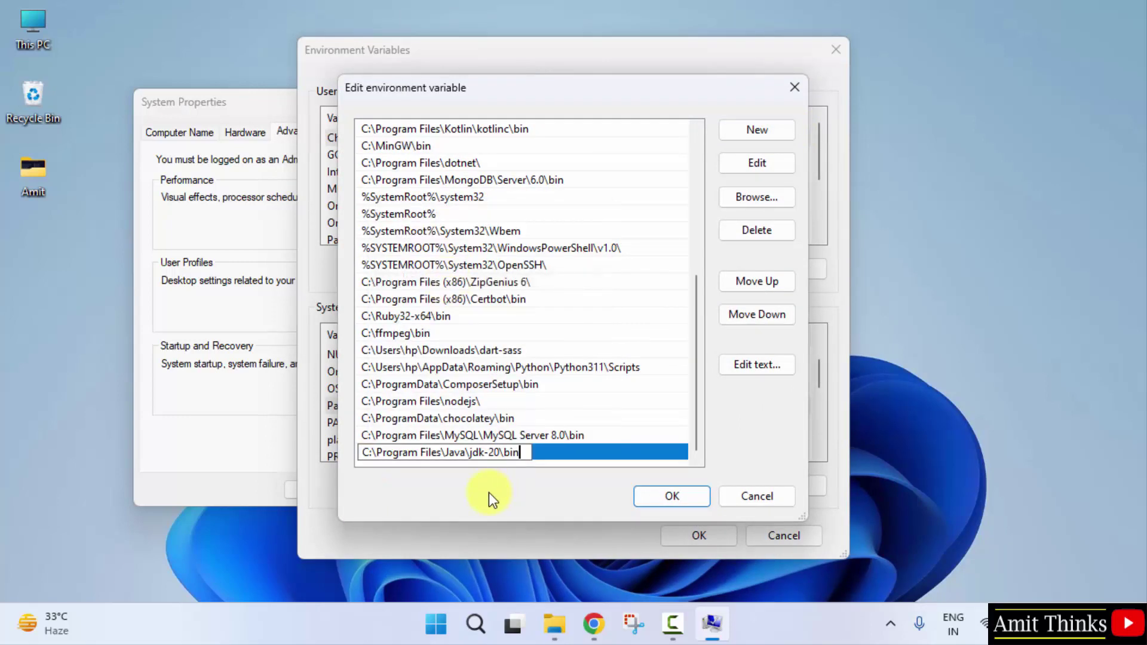
left_click(690, 490)
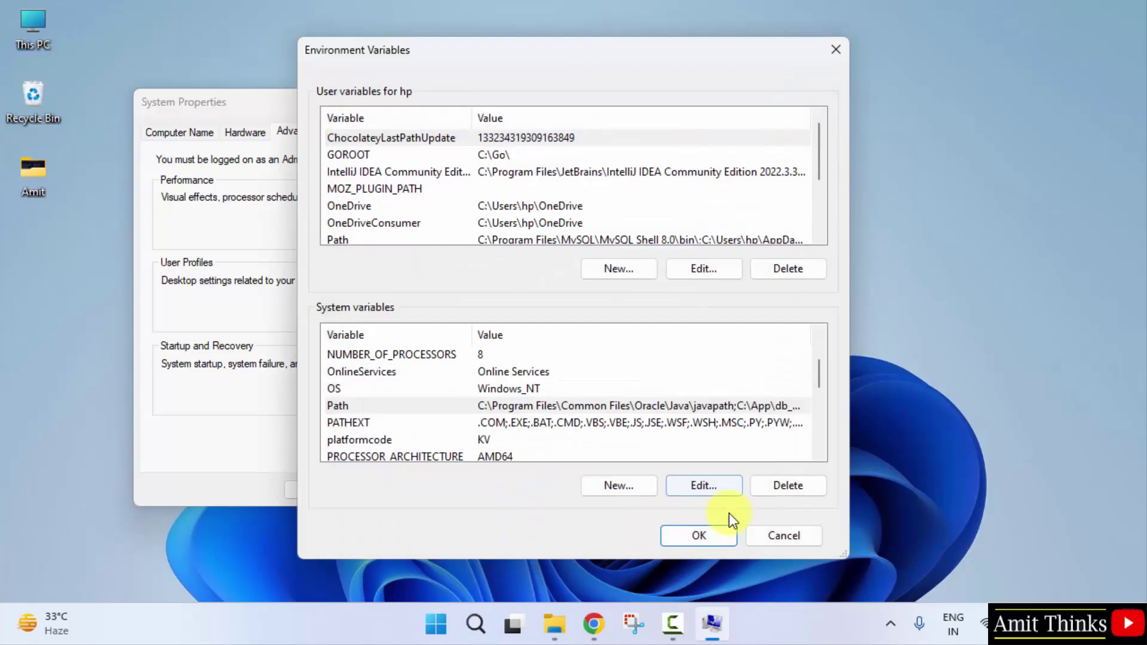
left_click(704, 532)
left_click(341, 490)
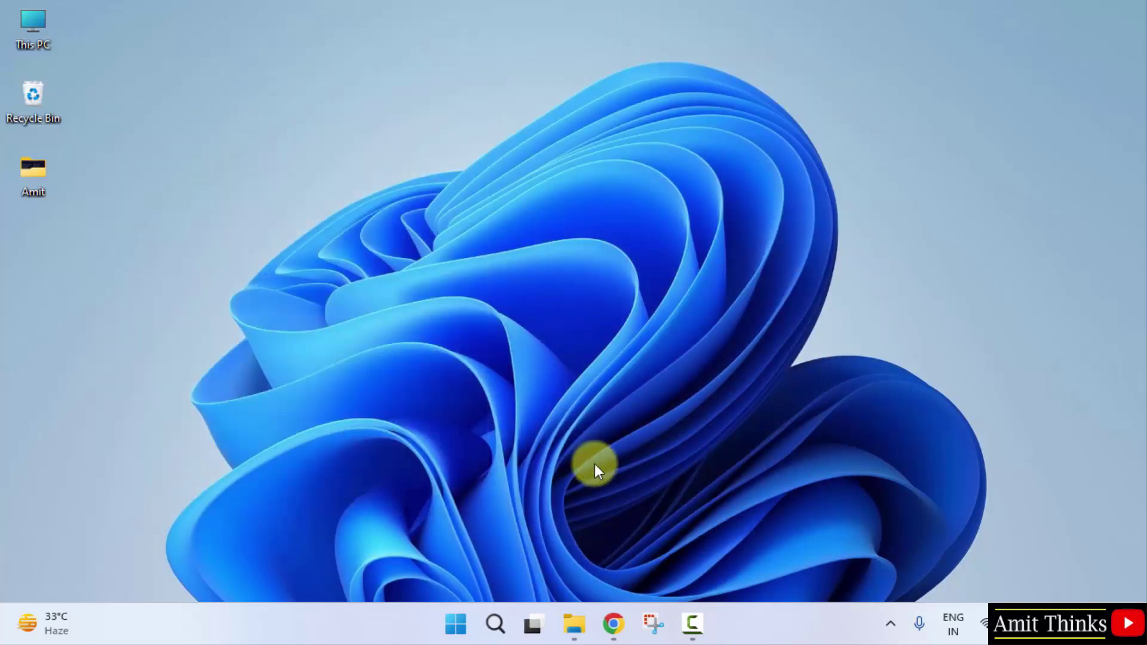
Open Command Prompt and run java --version, which reports java 20.0.2.
left_click(457, 633)
type("cmd")
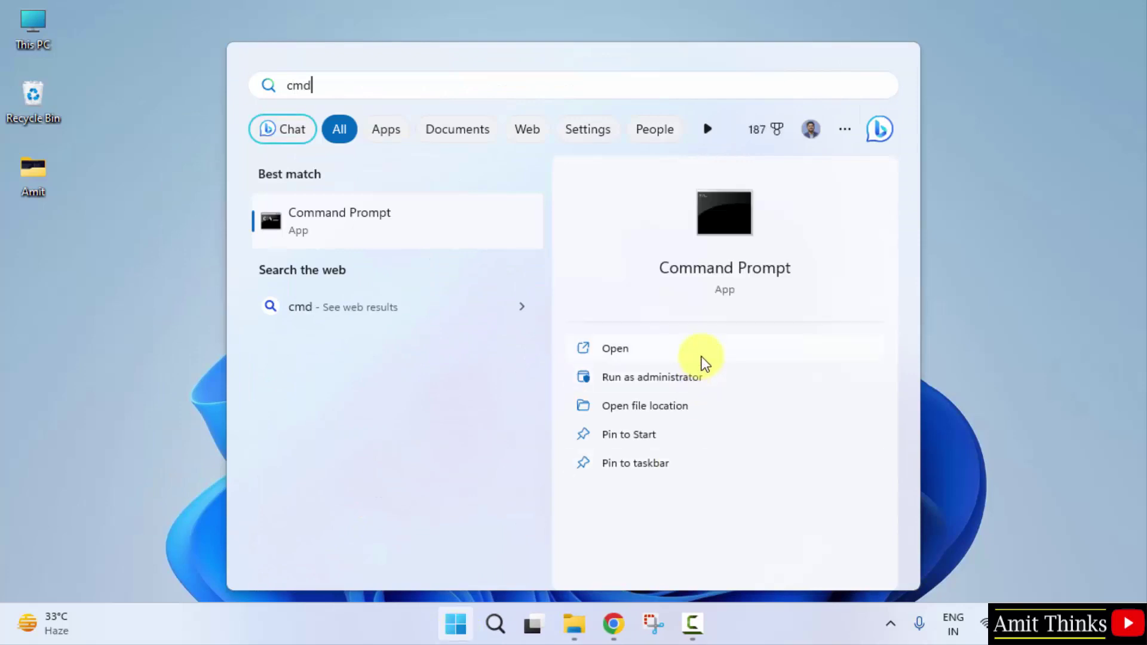
left_click(700, 356)
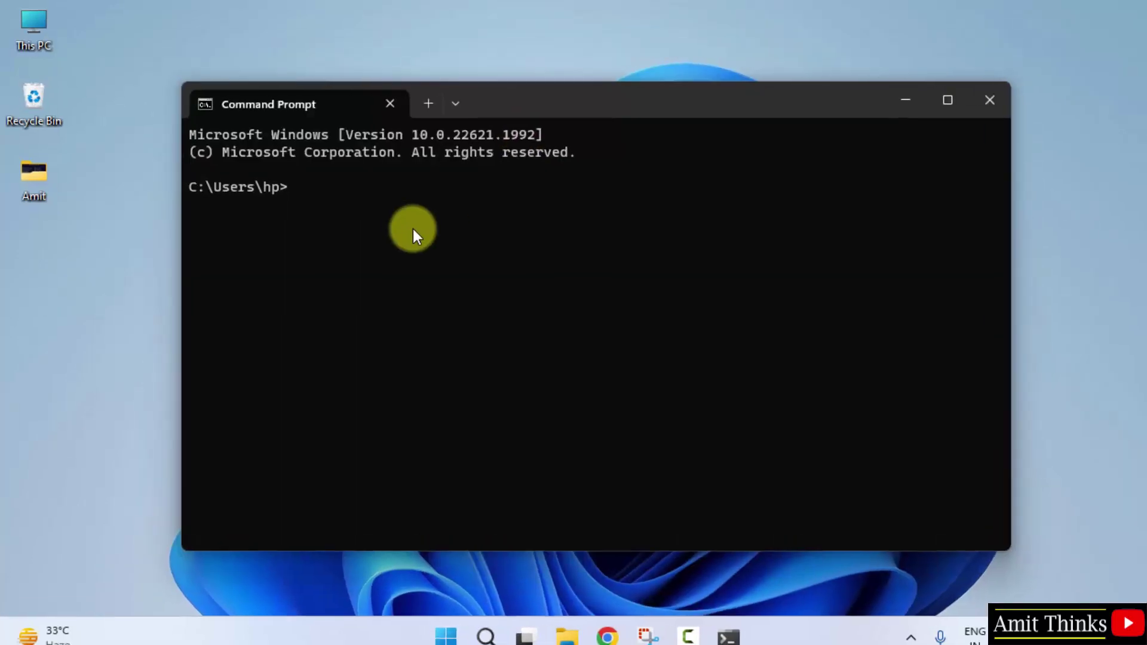
type("java --version")
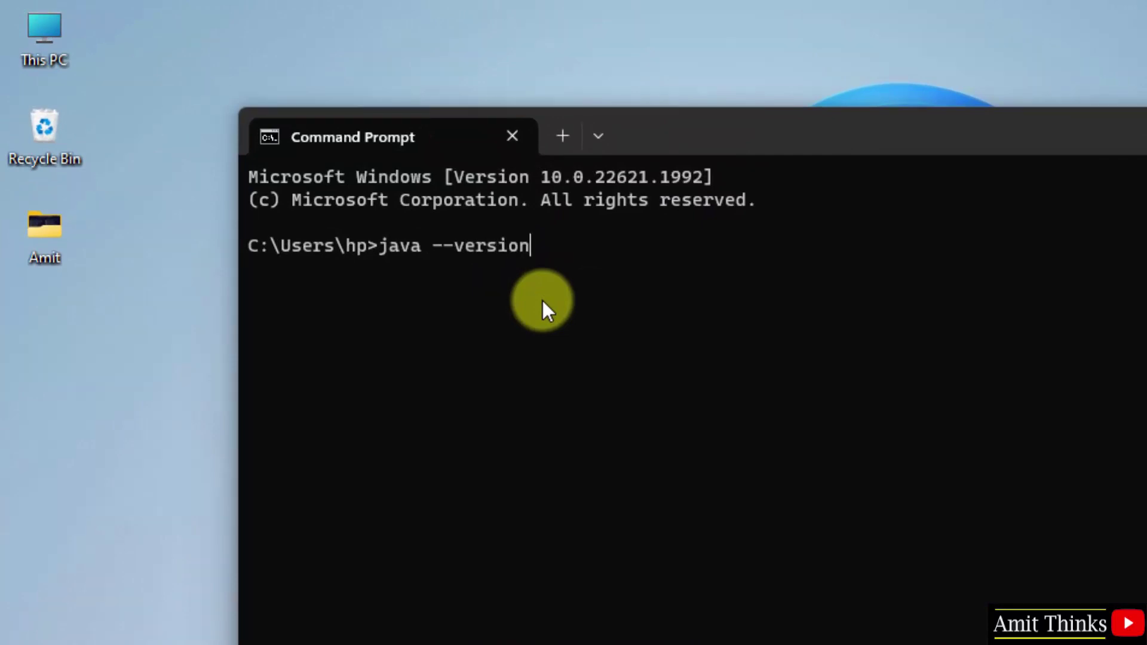
key("Return")
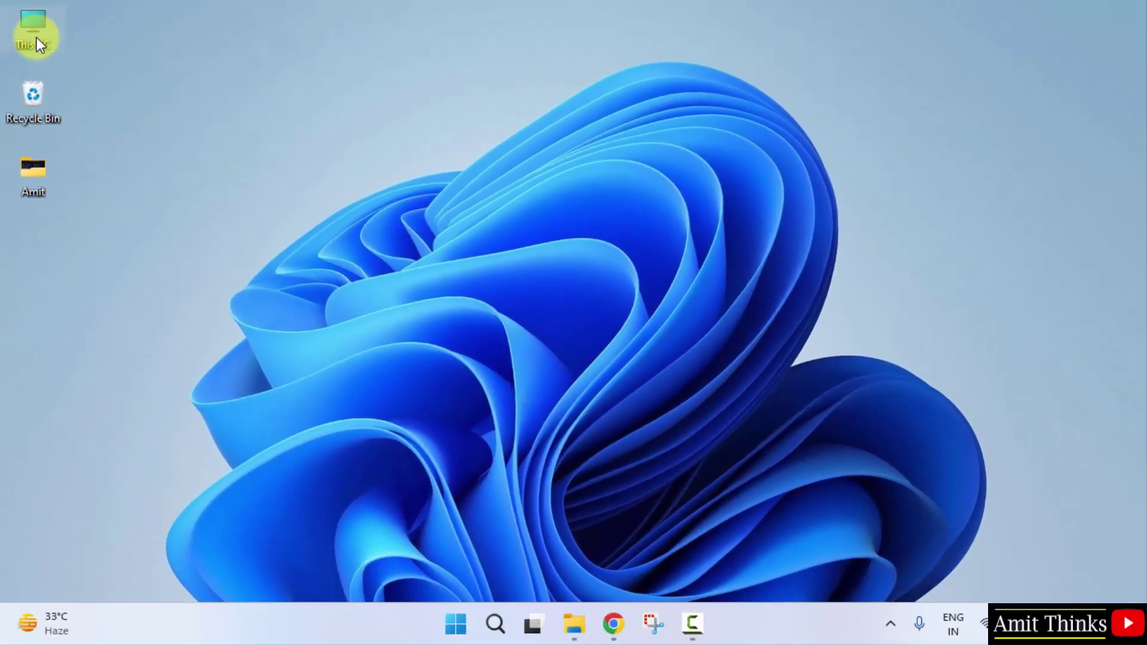
Create a new folder named Amit on the D: drive.
double_click(37, 39)
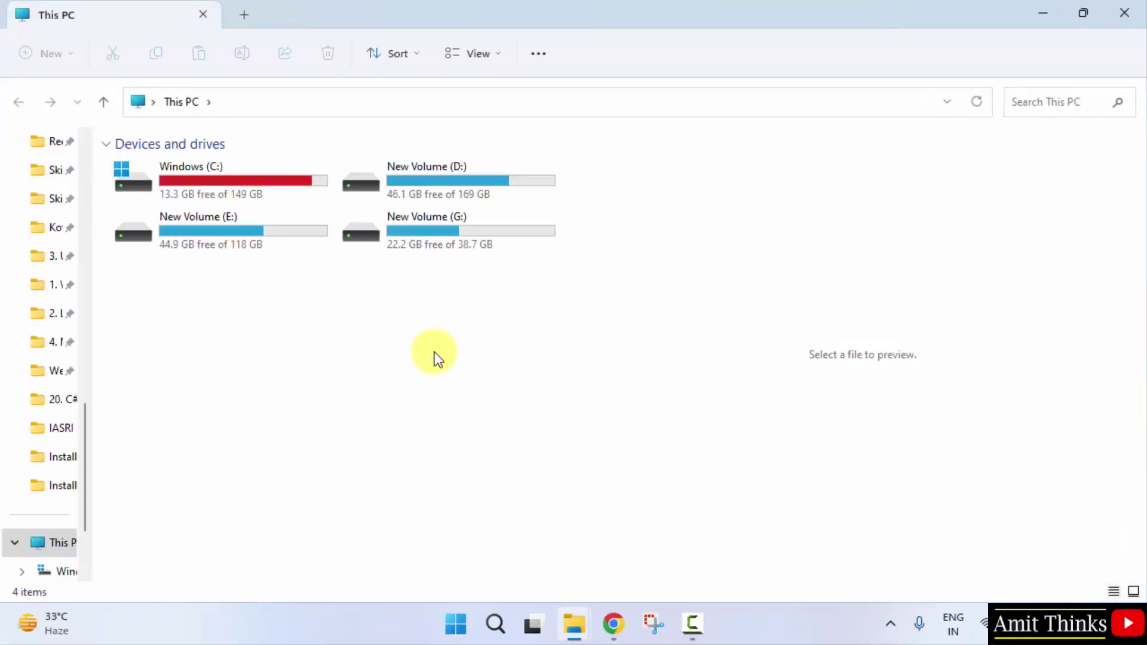
double_click(492, 194)
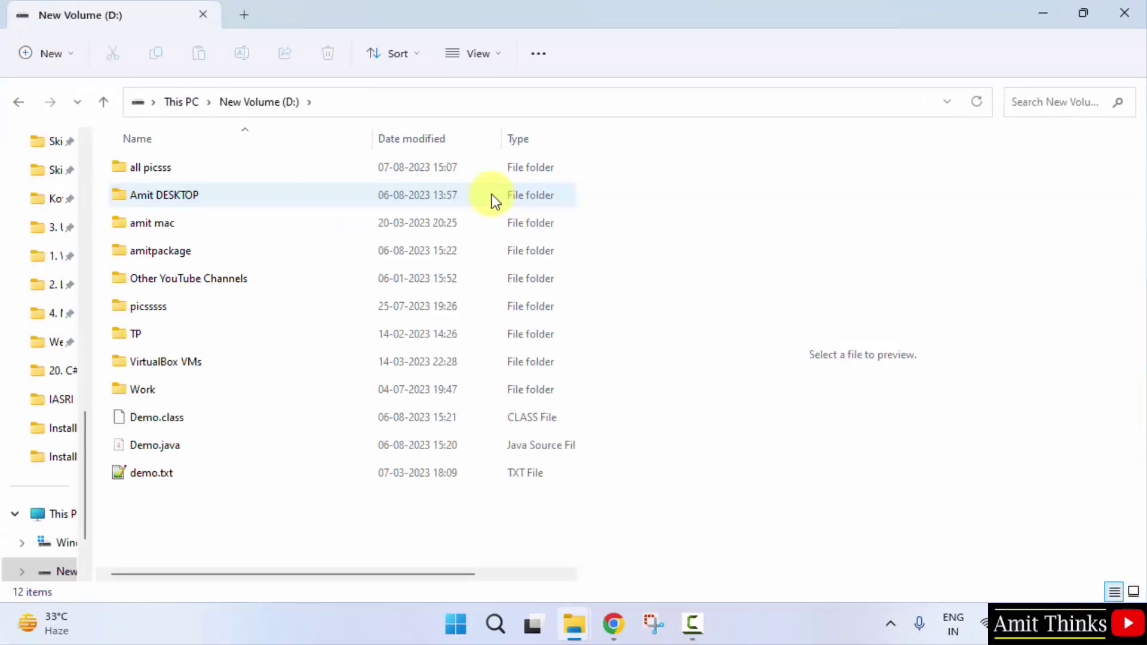
right_click(311, 553)
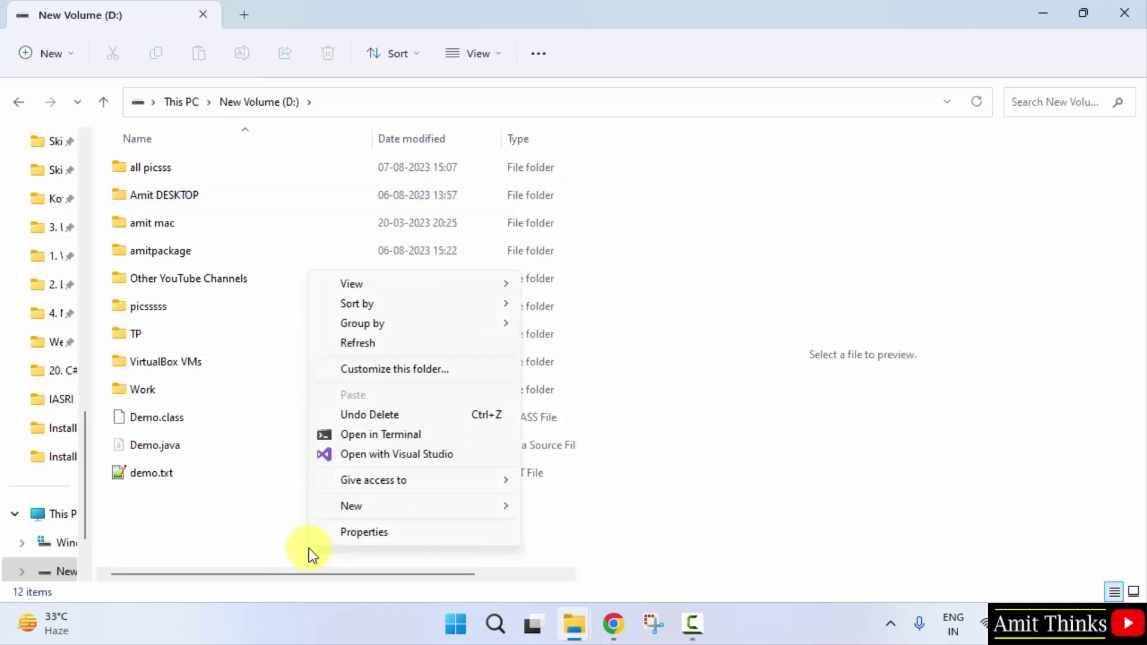
mouse_move(517, 507)
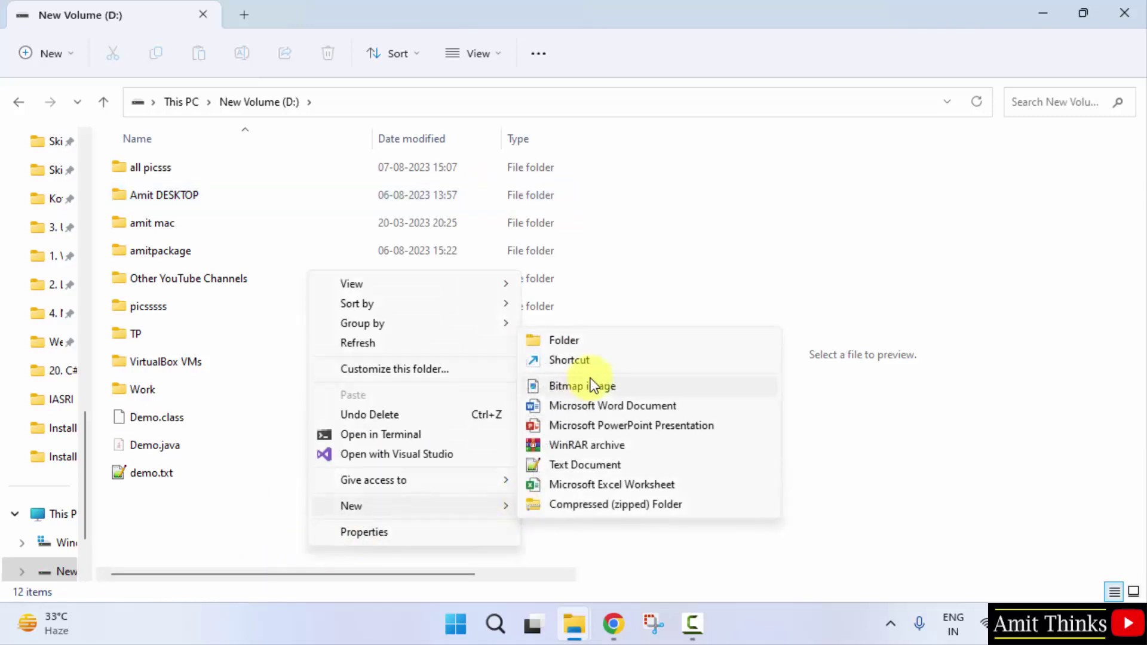
left_click(604, 343)
type("Amit")
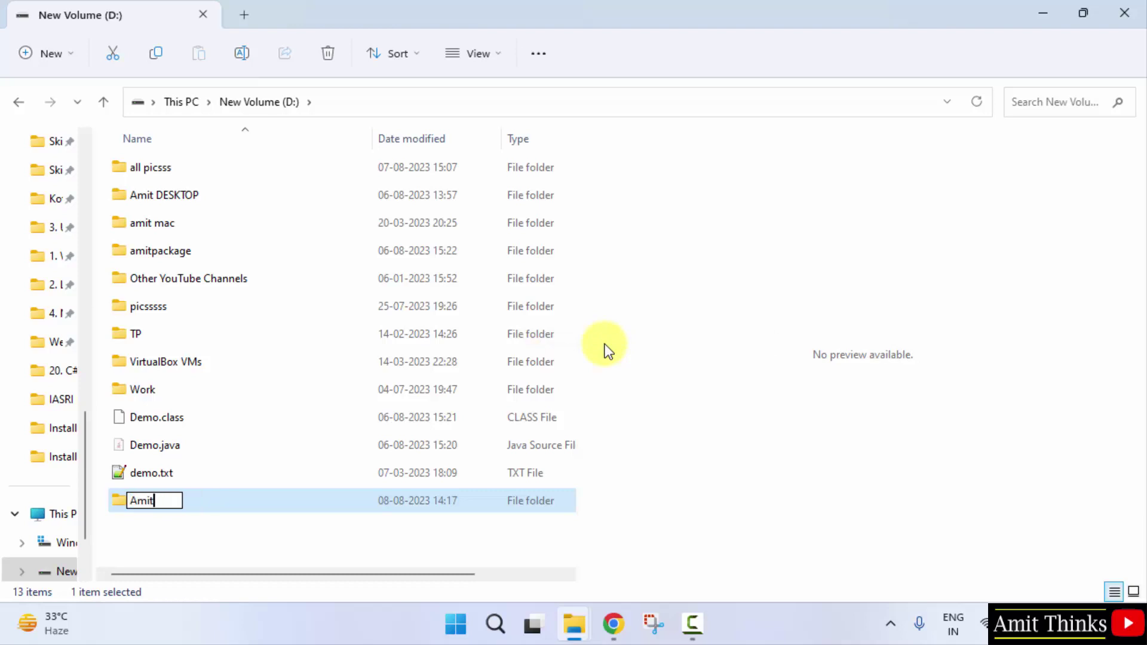
key("Return")
key("Return")
left_click(417, 109)
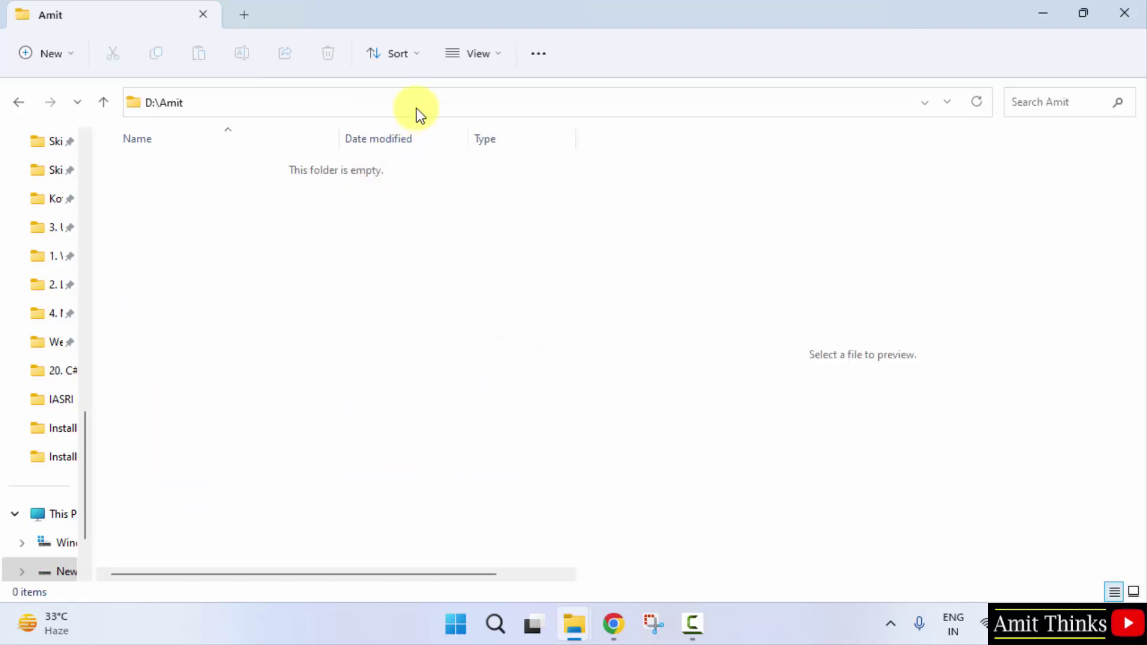
left_click(219, 306)
Create New Text Document.txt inside D:\Amit.
right_click(283, 335)
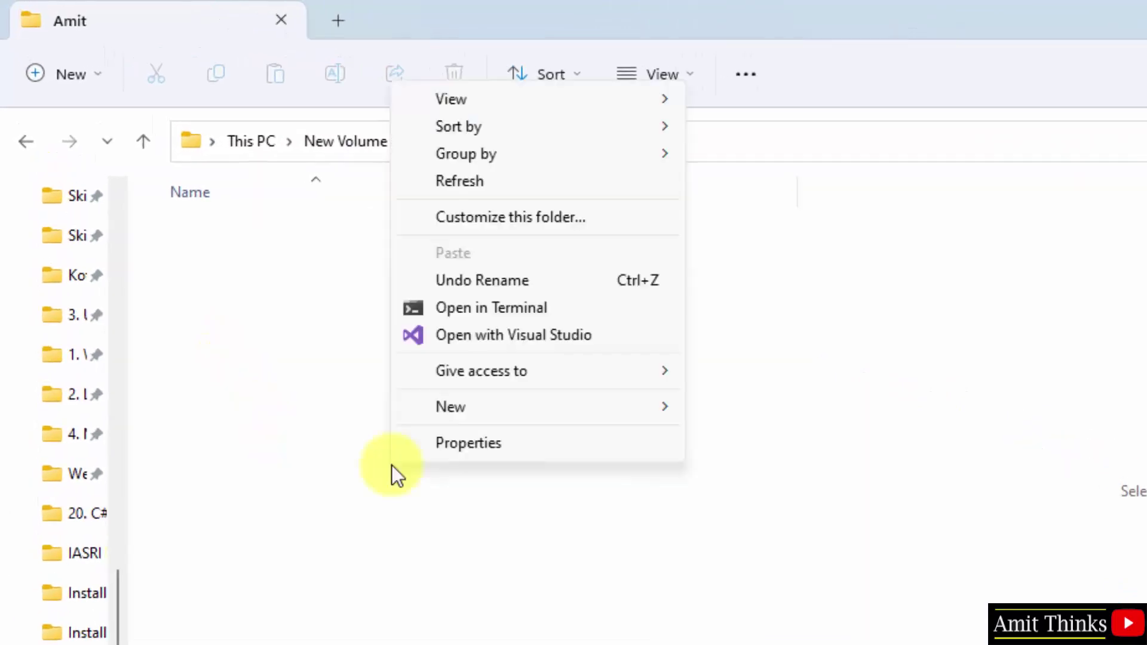
mouse_move(603, 408)
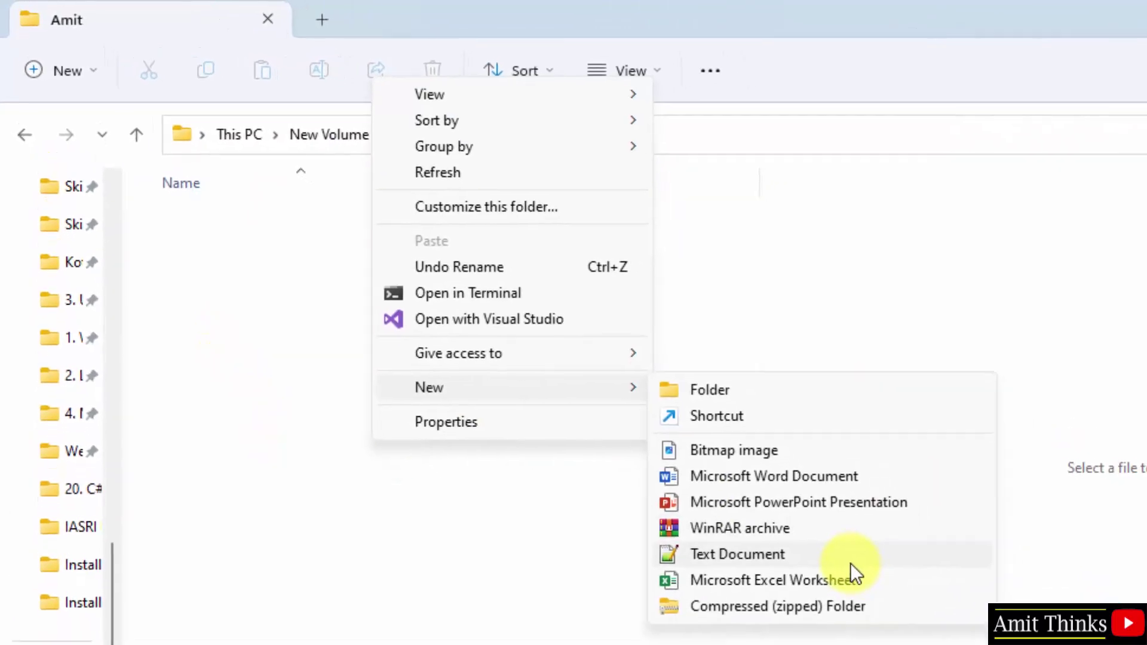
left_click(848, 560)
left_click(639, 472)
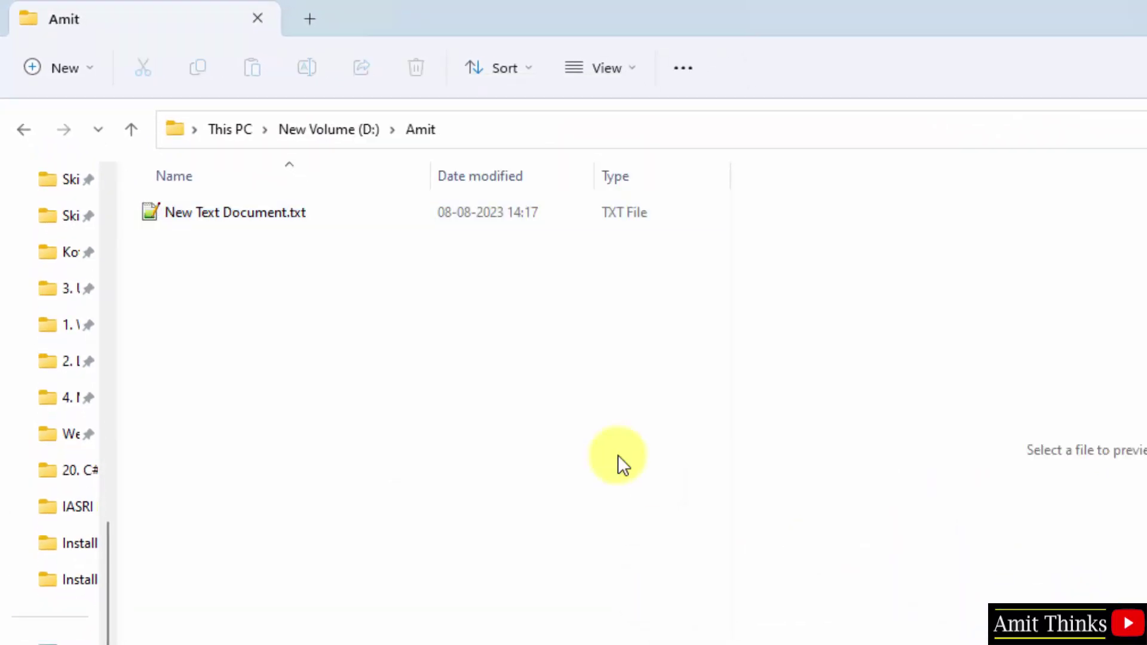
left_click(293, 224)
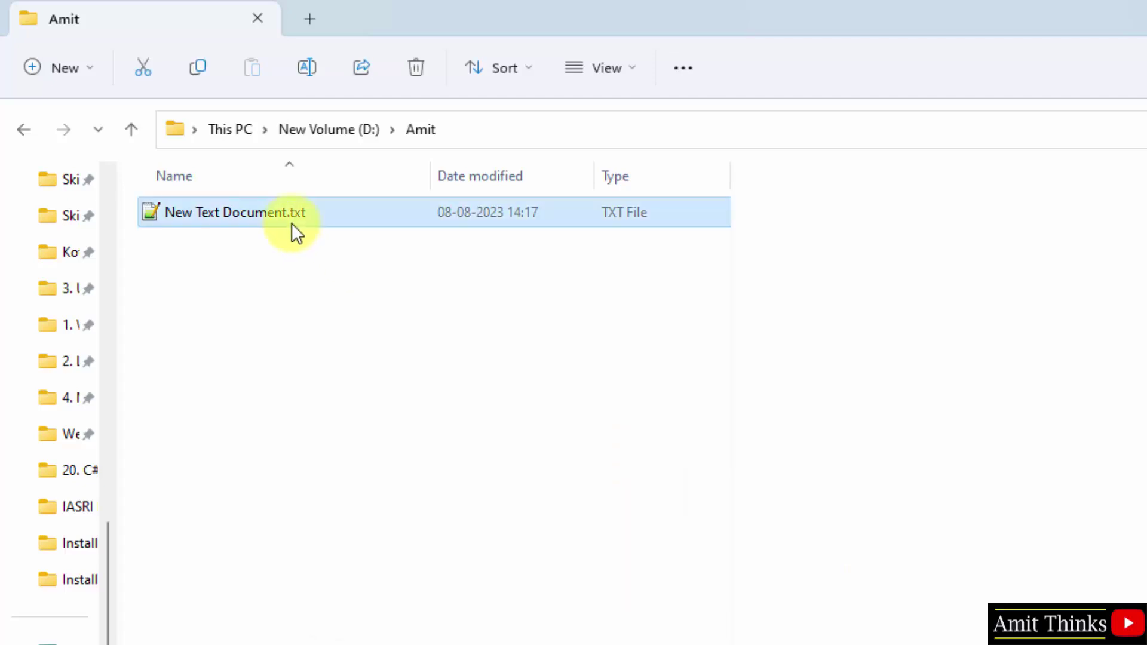
Rename the text file to Demo.java and accept the extension change warning.
right_click(463, 633)
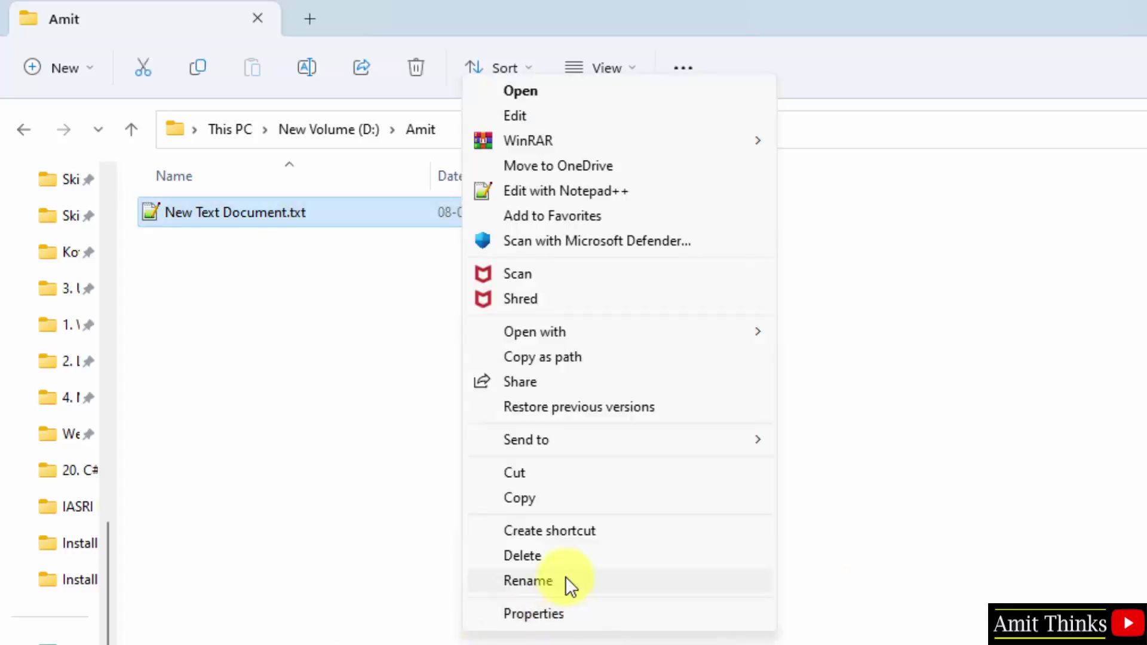
left_click(528, 580)
type("Demo")
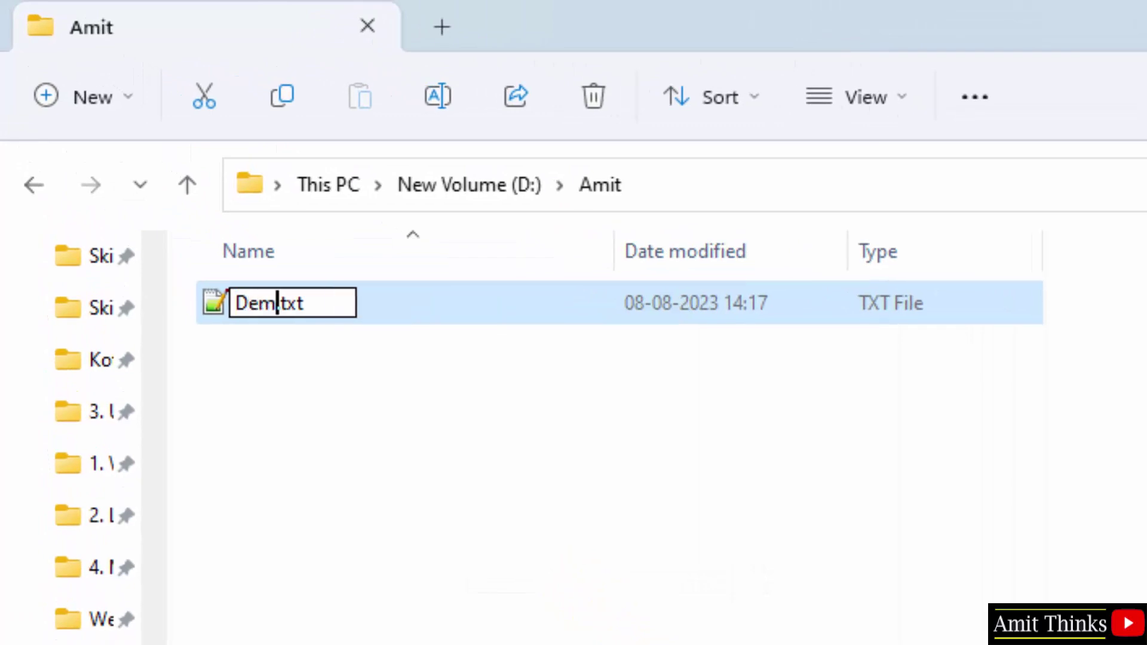
key("Delete")
key("Delete")
key("Delete")
key("BackSpace")
type(".java")
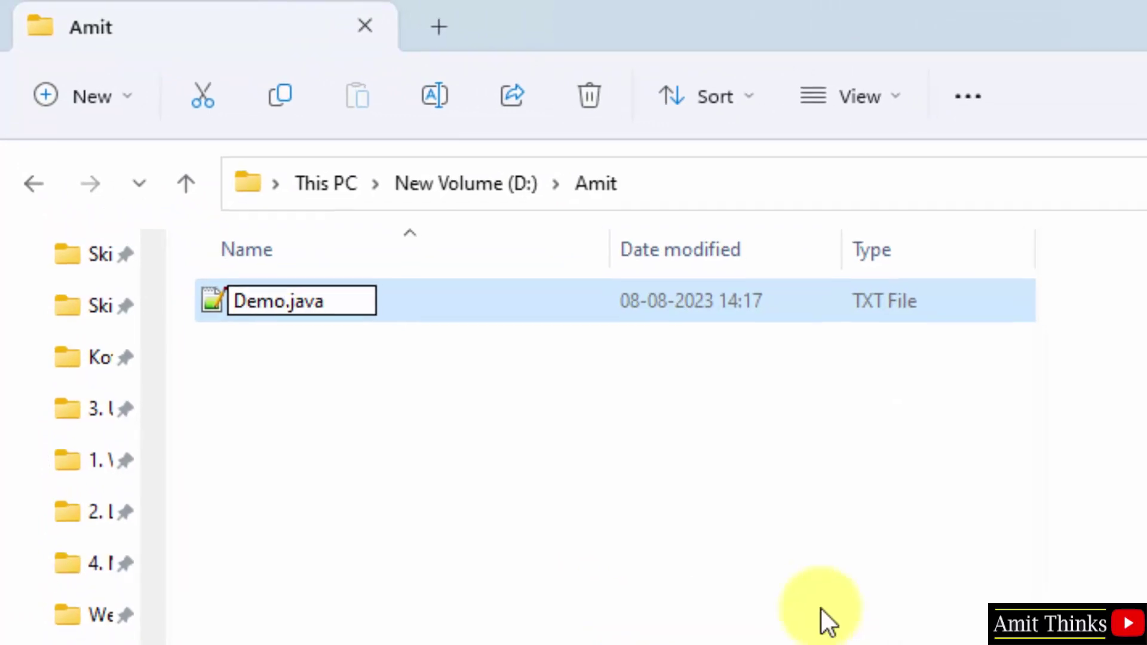
key("Return")
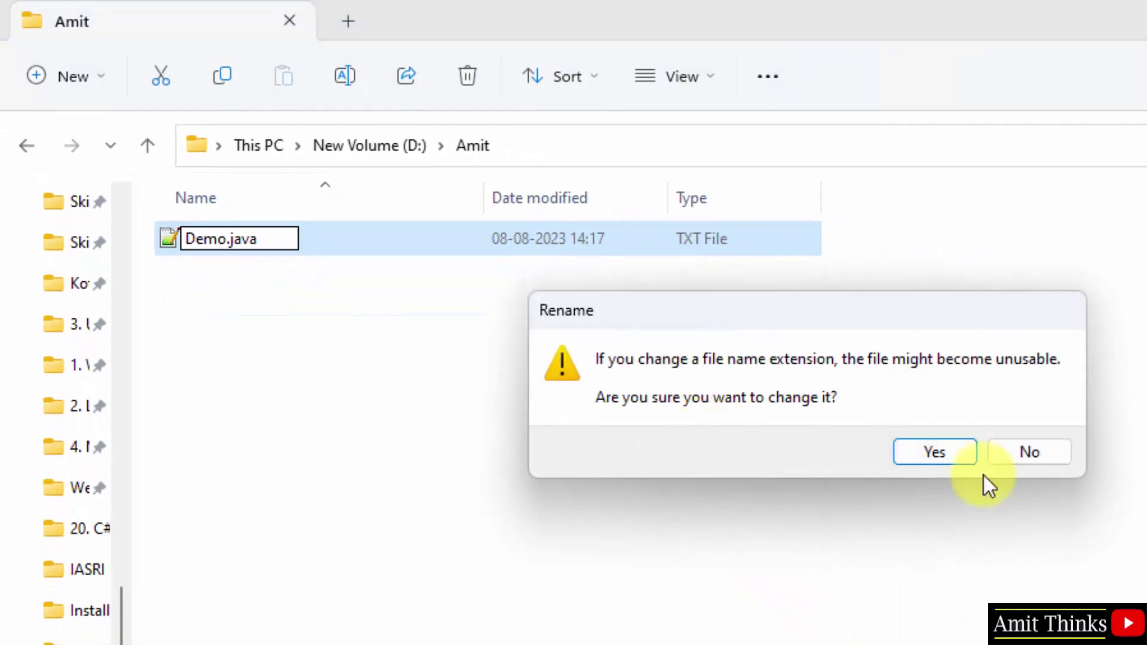
left_click(938, 450)
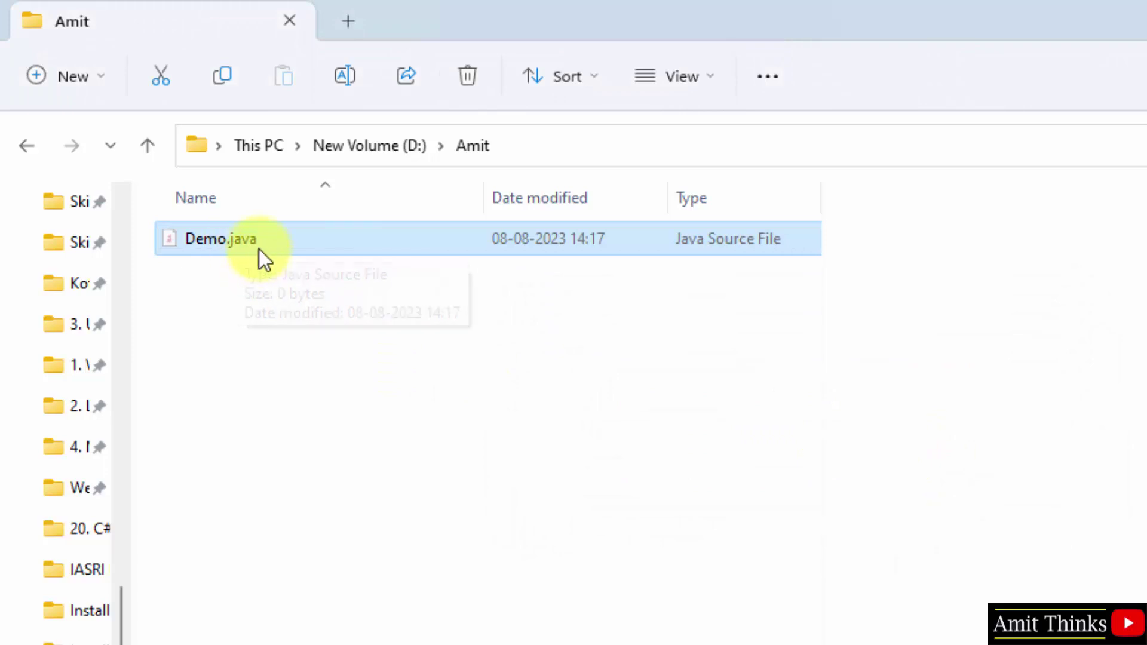
left_click(708, 83)
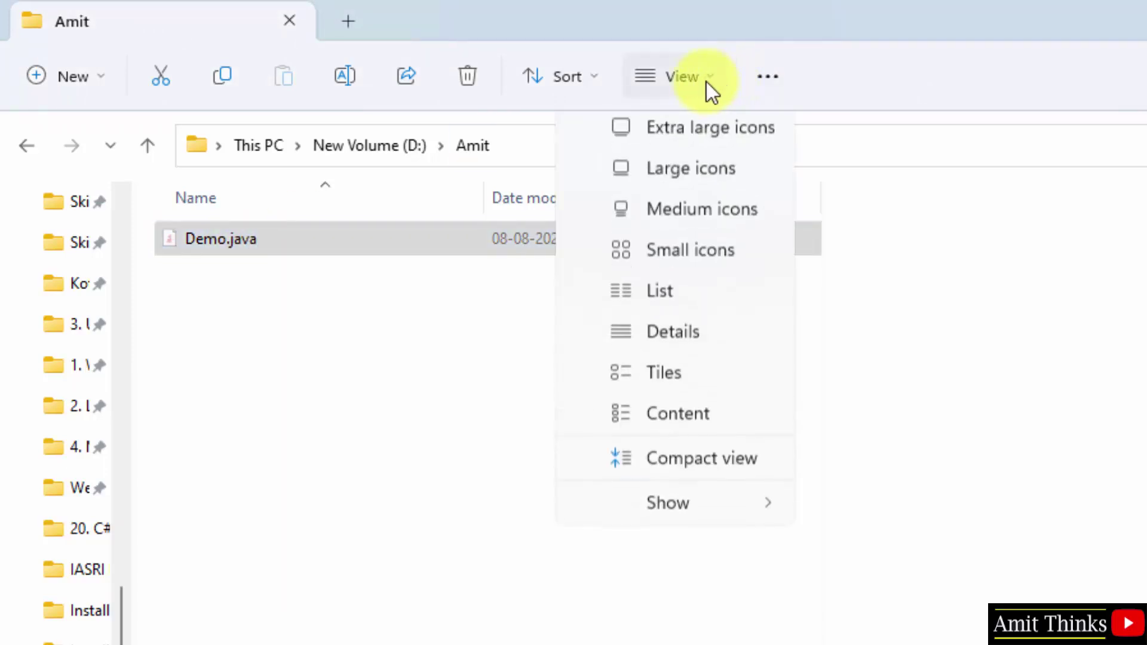
mouse_move(734, 518)
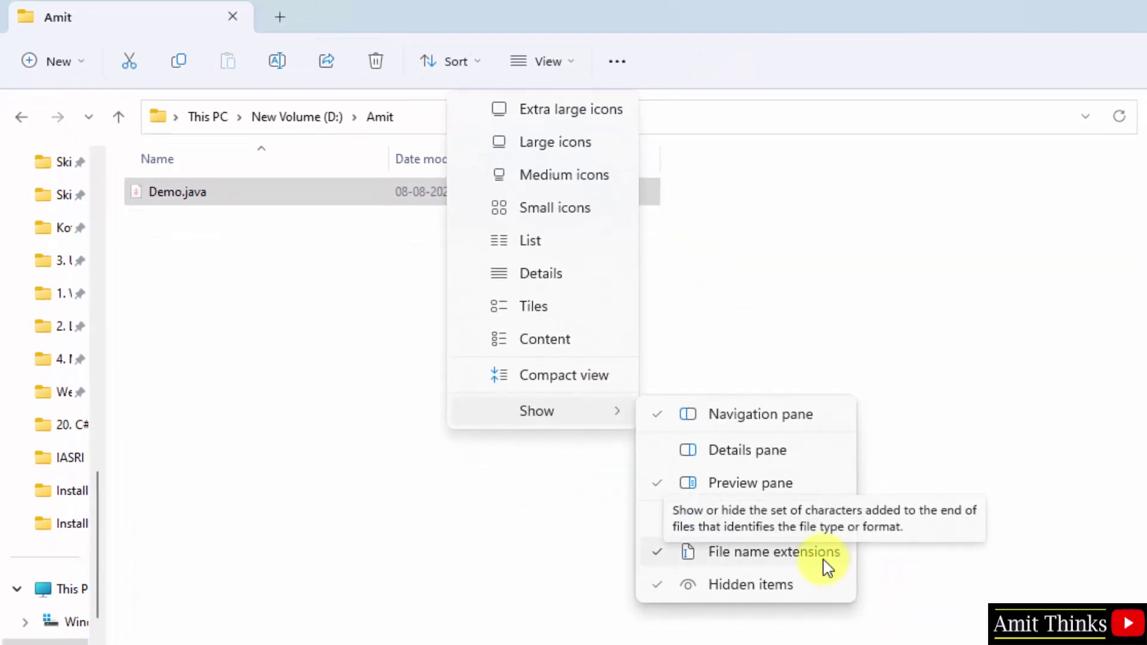
left_click(789, 564)
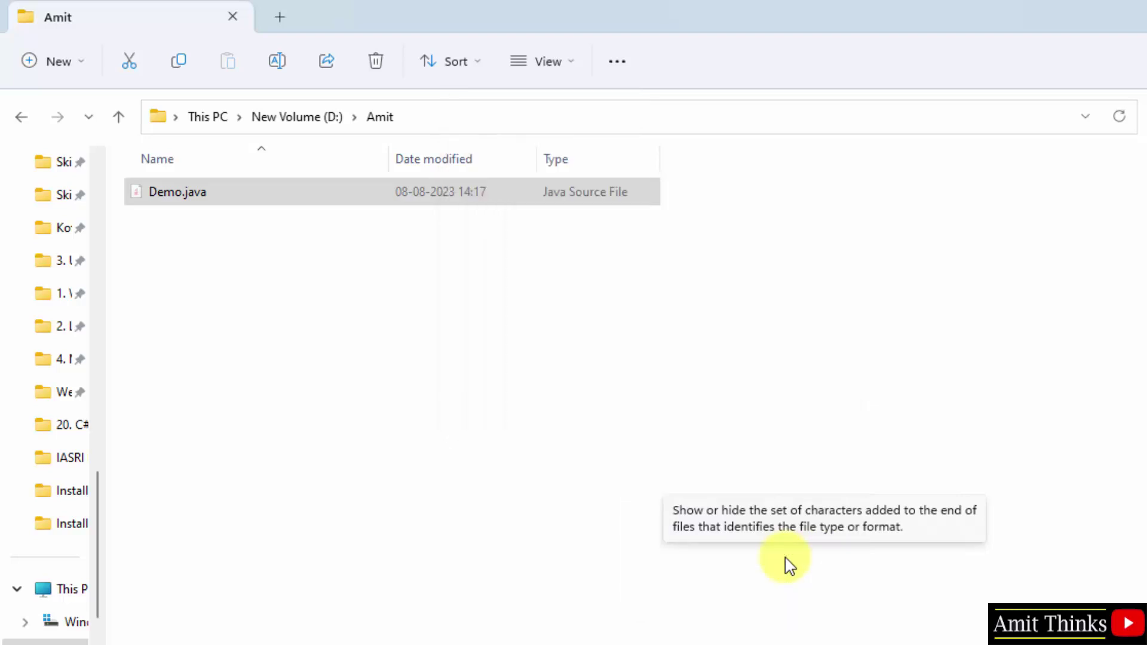
left_click(560, 67)
mouse_move(575, 421)
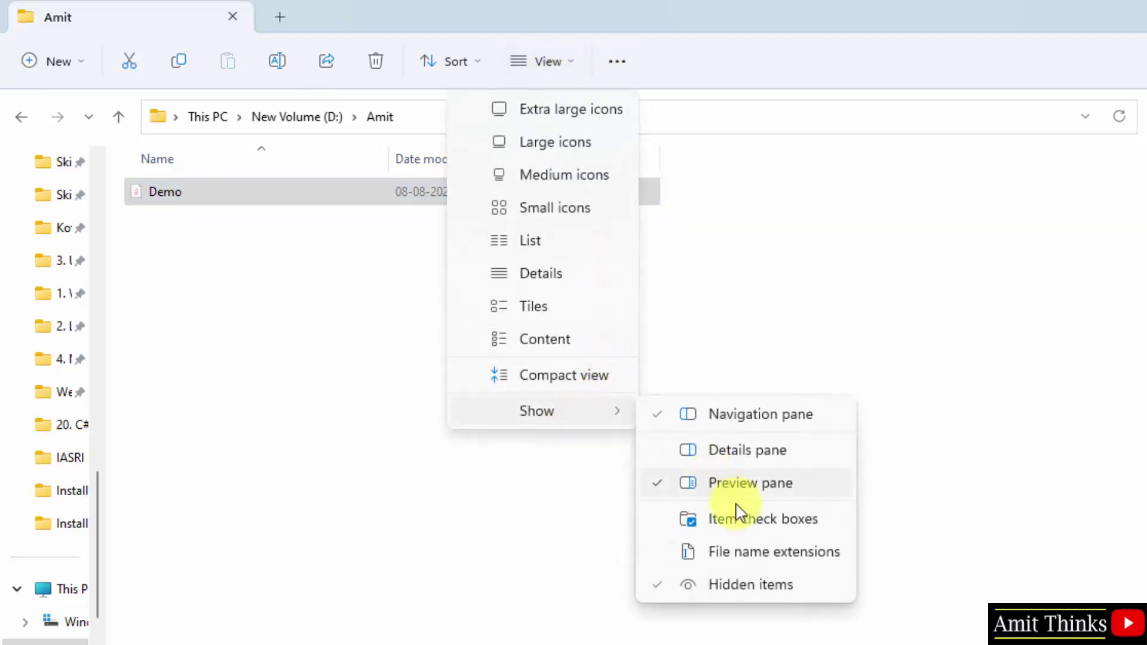
left_click(810, 564)
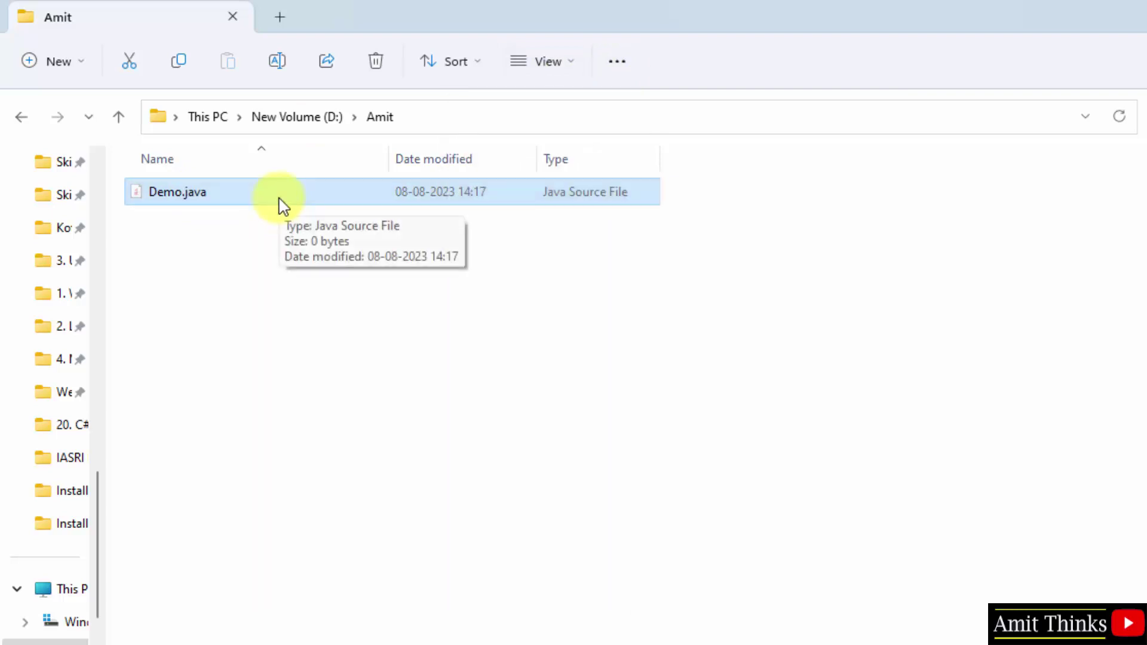
Open Demo.java with Notepad and move the window to the upper right.
right_click(283, 206)
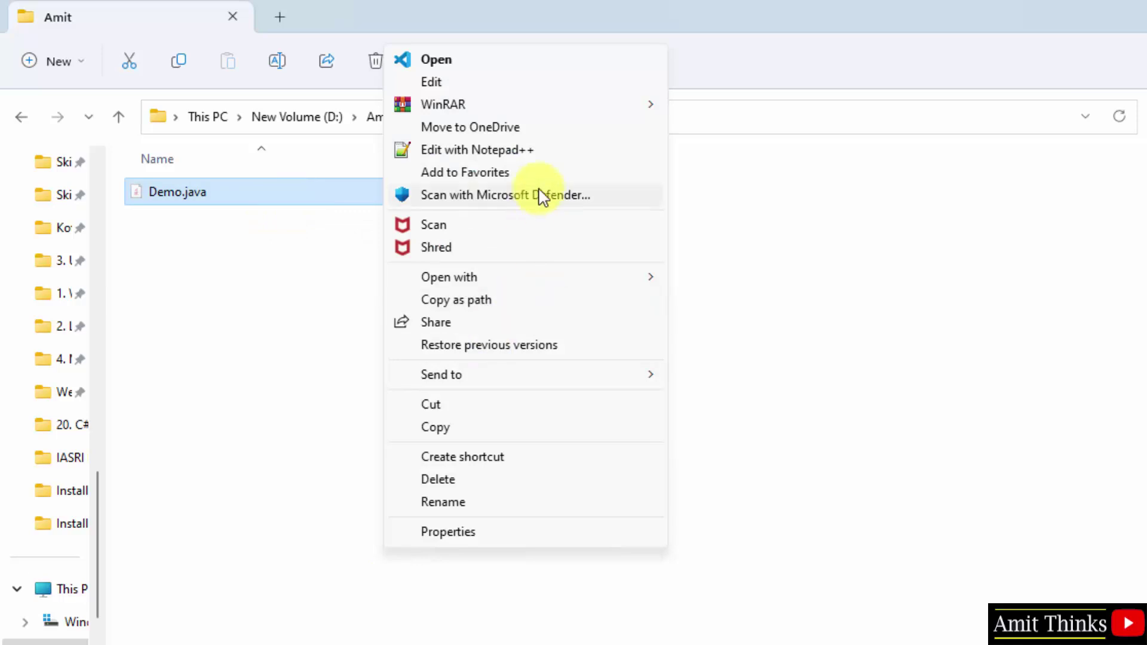
mouse_move(609, 276)
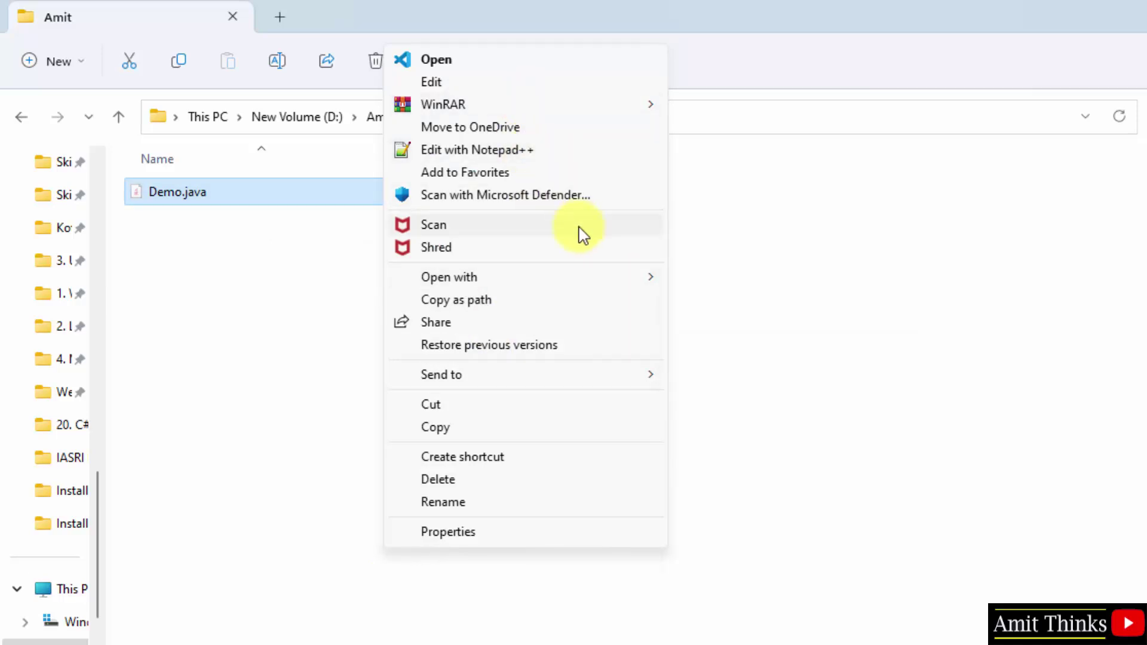
mouse_move(568, 276)
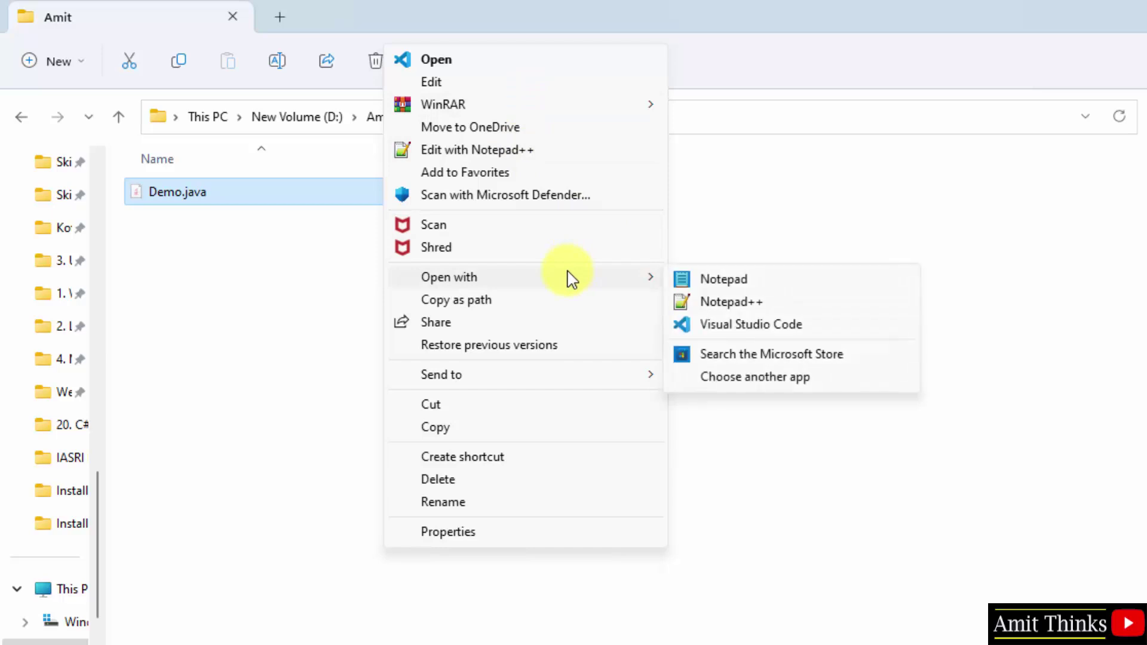
left_click(741, 287)
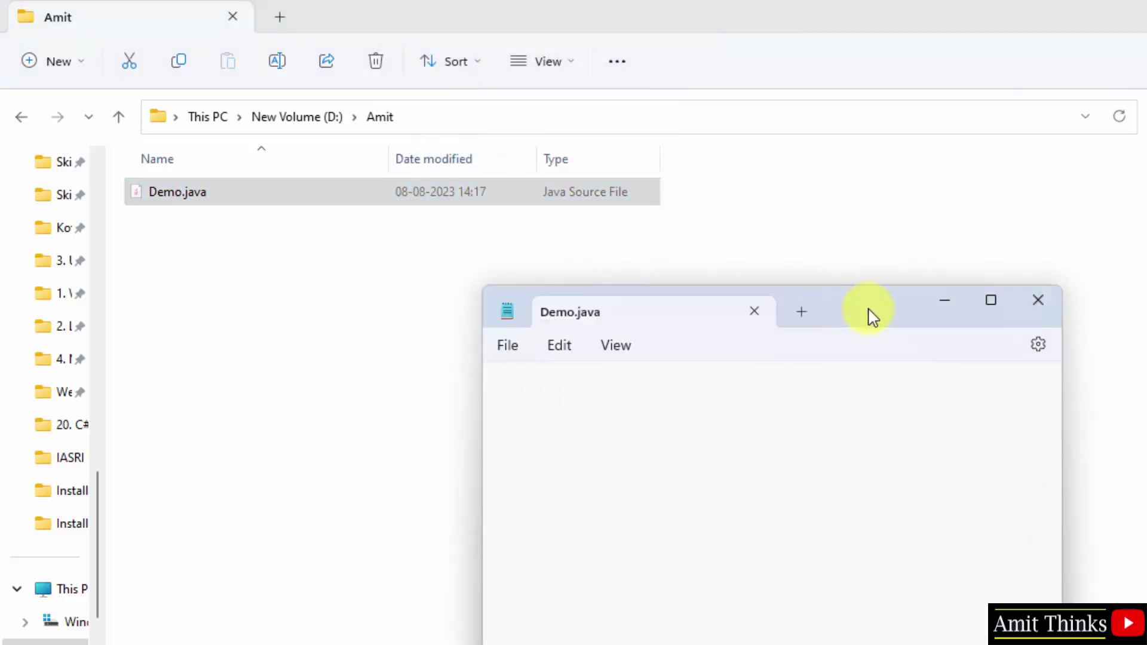
left_click_drag(863, 290, 924, 152)
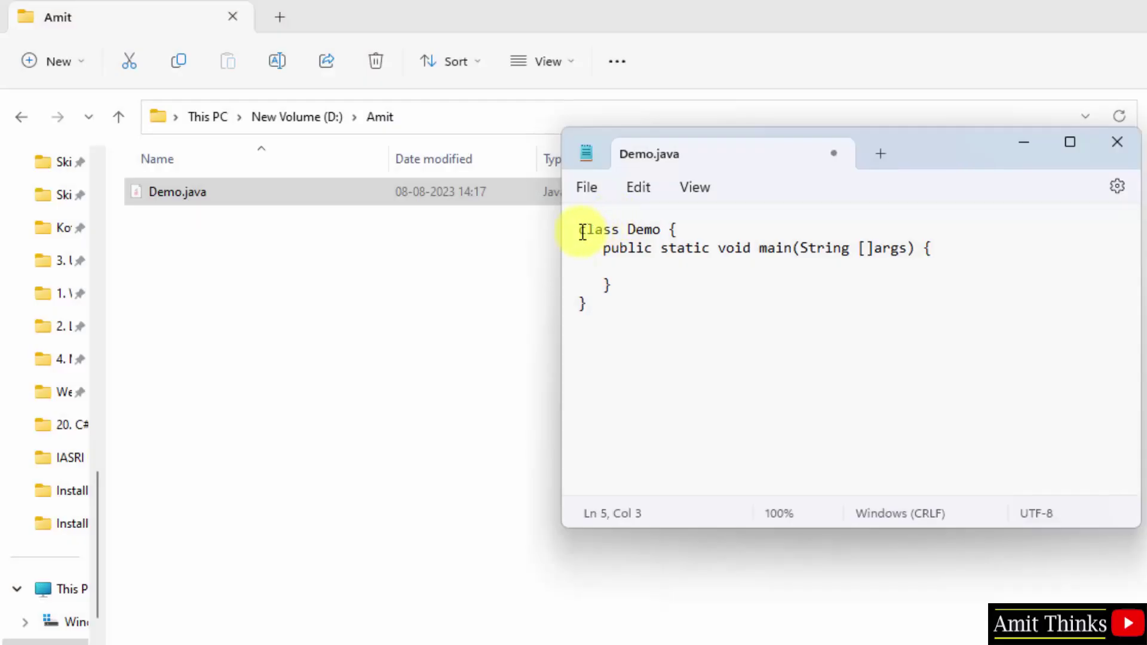
Go over the class Demo declaration and the public static void main keywords.
left_click_drag(582, 232, 642, 228)
left_click(650, 229)
double_click(651, 229)
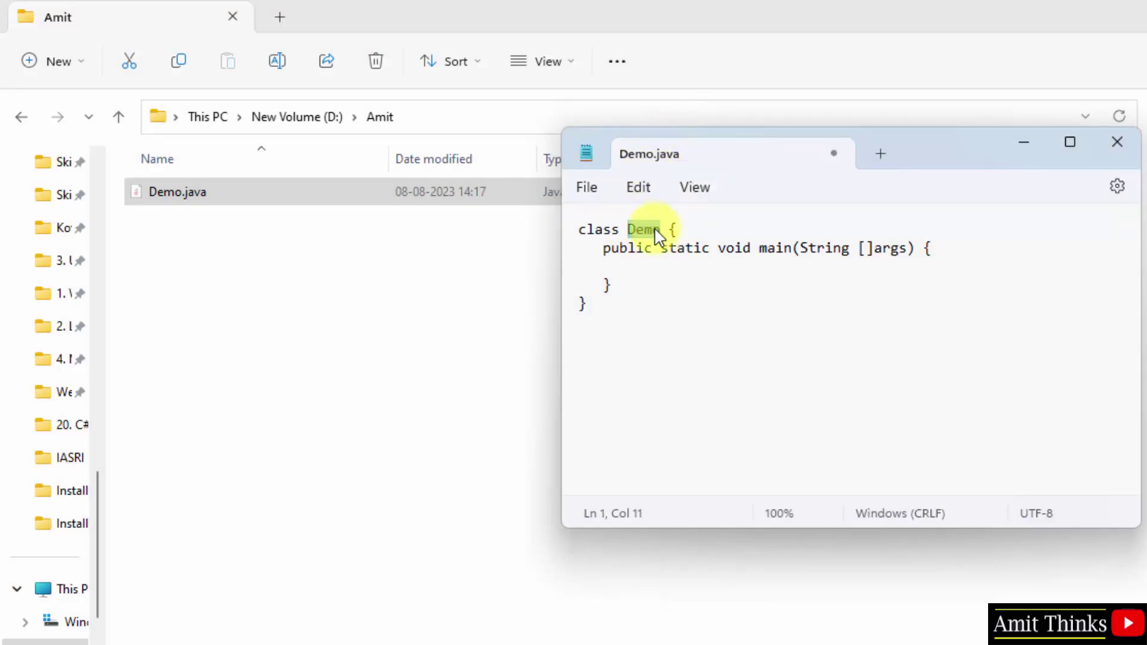
left_click(637, 248)
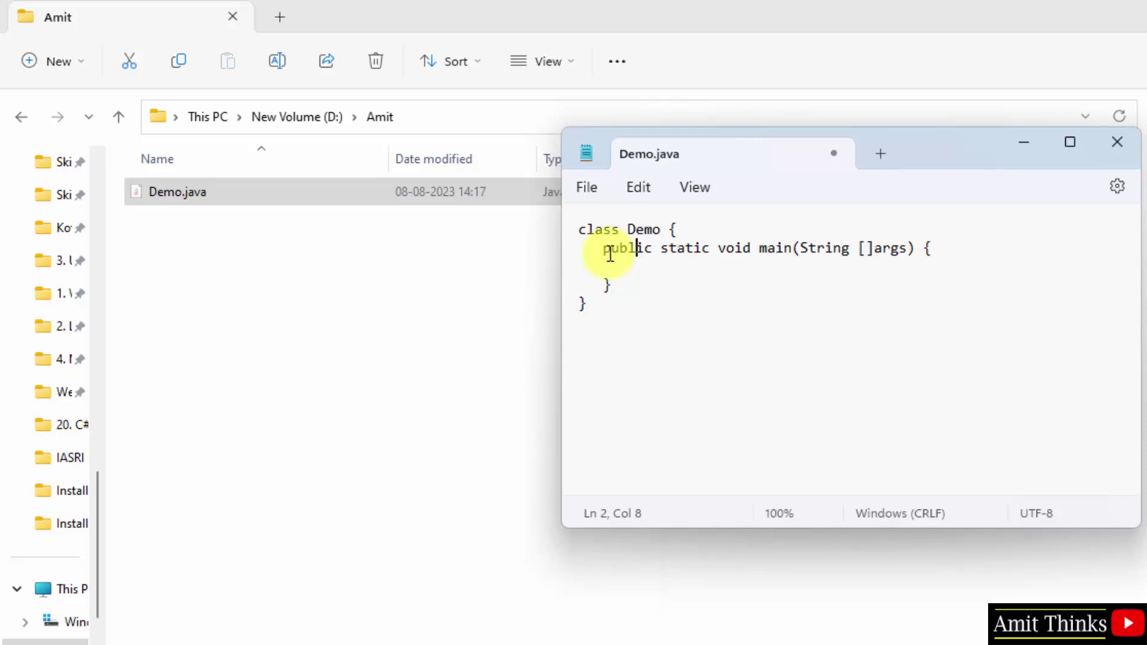
left_click(678, 253)
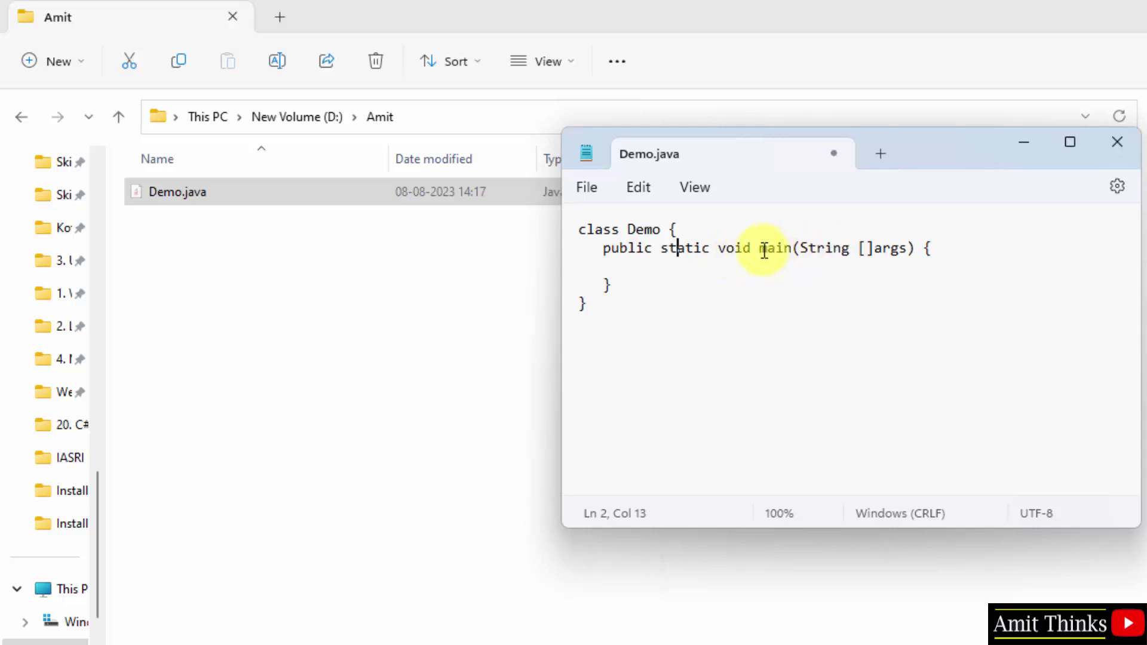
left_click_drag(759, 249, 801, 251)
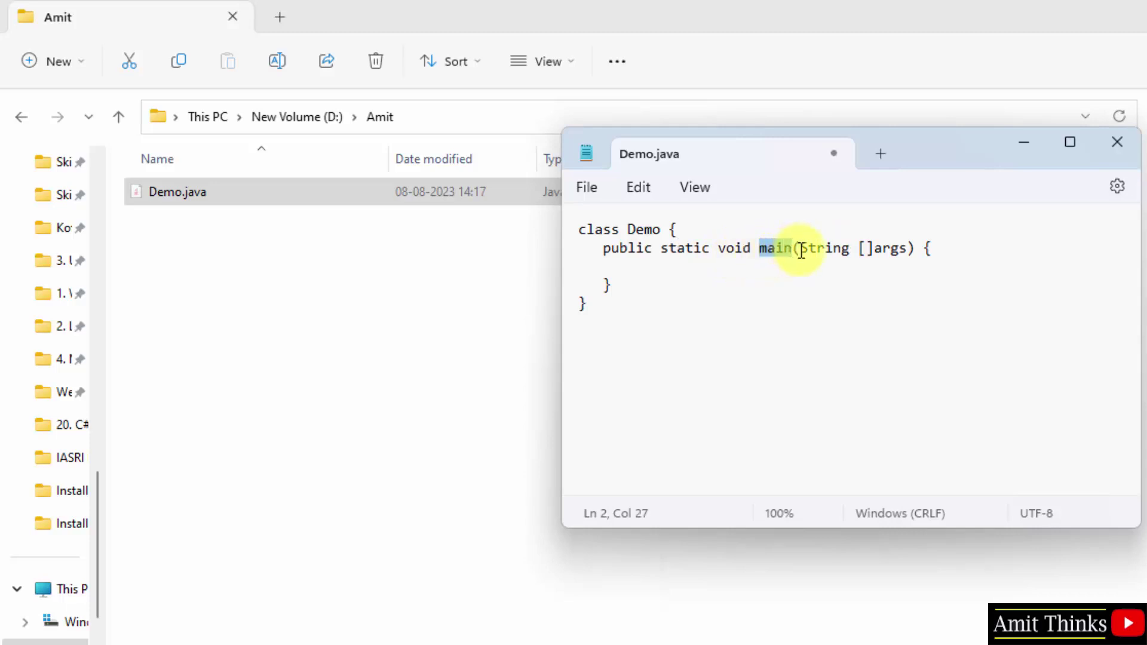
double_click(691, 249)
double_click(738, 248)
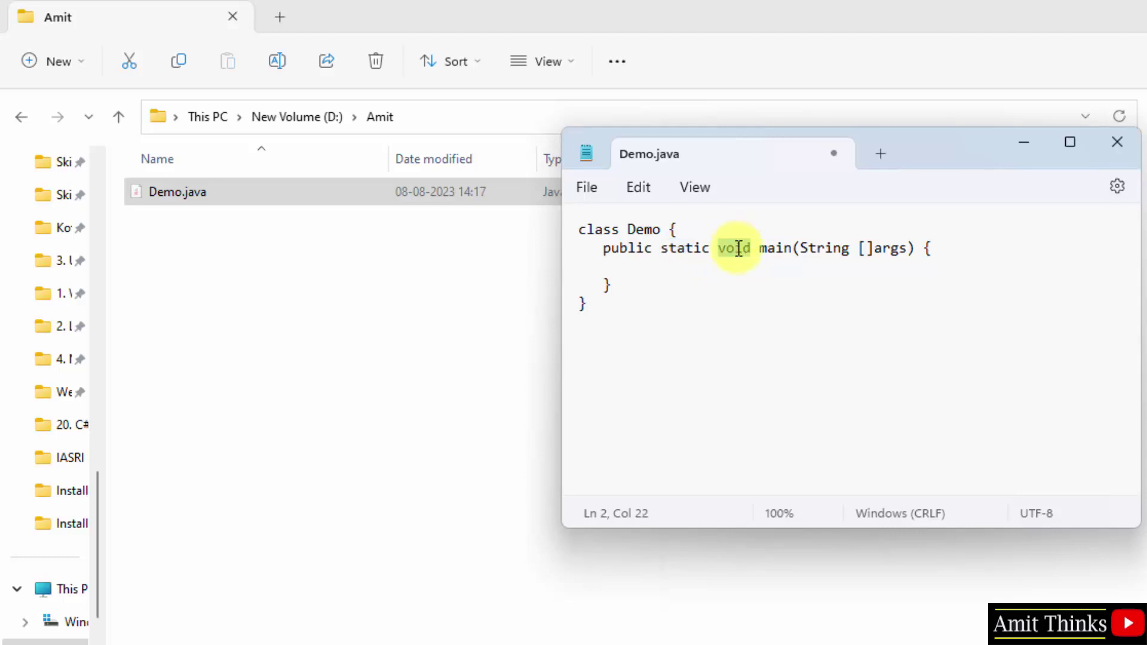
double_click(783, 251)
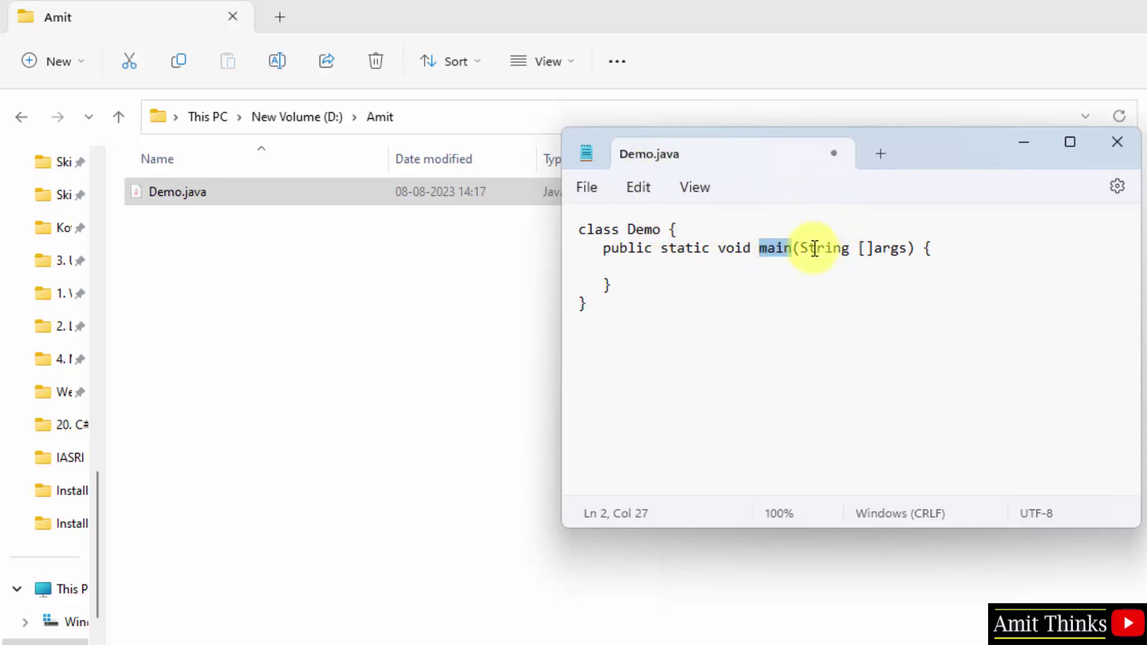
left_click(796, 266)
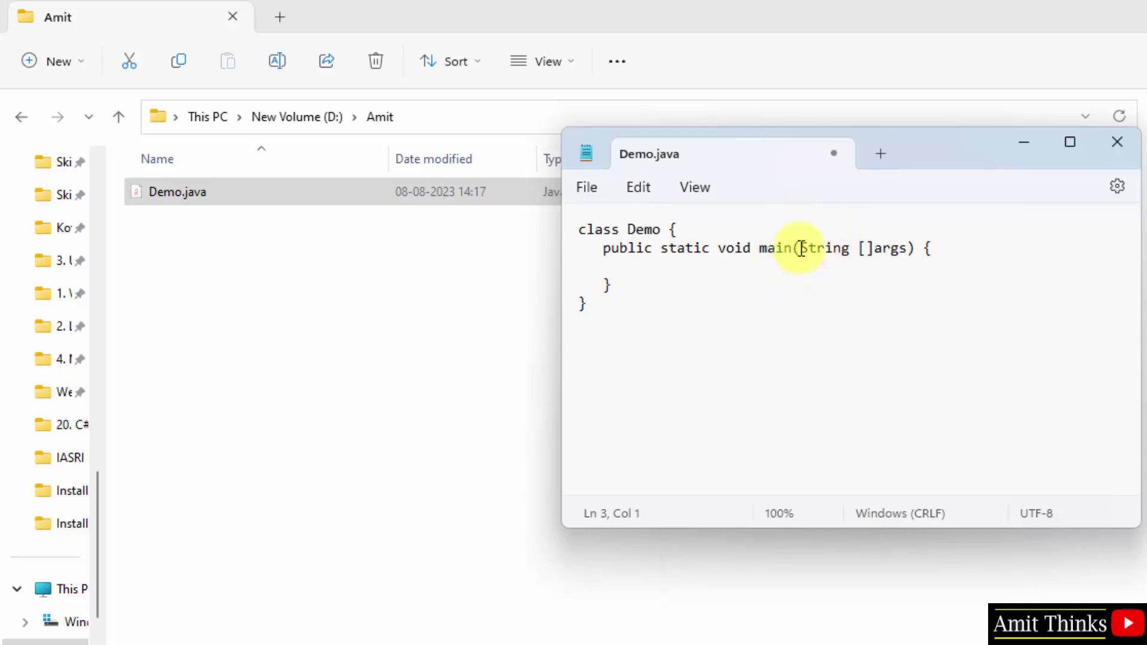
Go over main's String []args parameter, selecting String and args.
left_click(801, 248)
left_click_drag(801, 248, 906, 252)
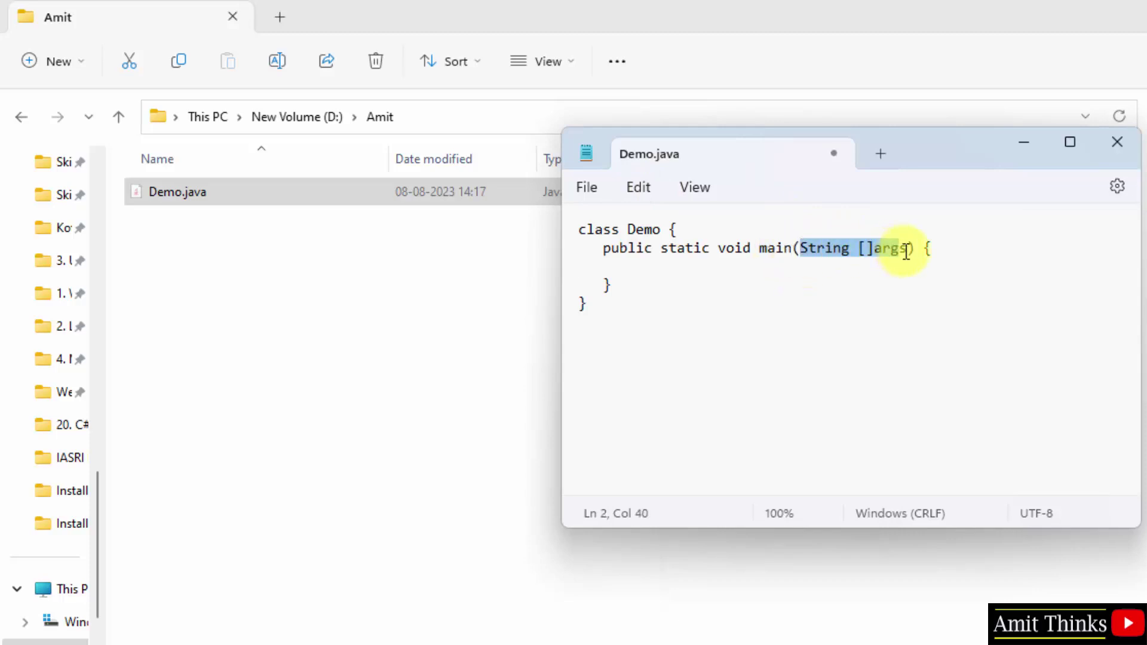
left_click(854, 251)
left_click(890, 251)
double_click(890, 251)
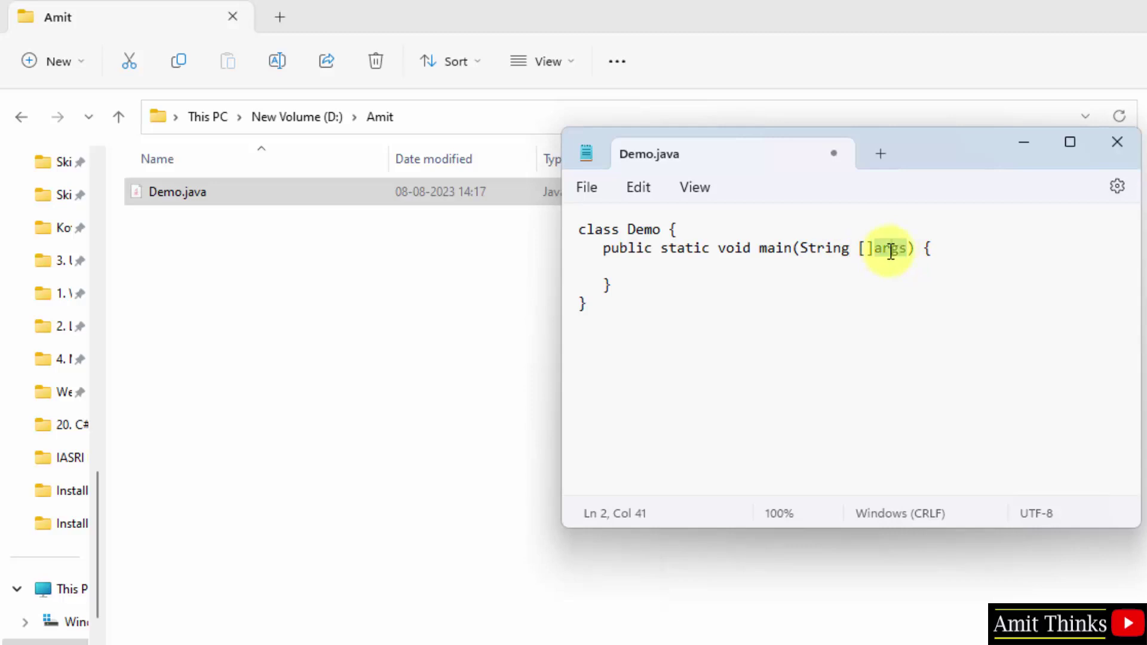
left_click(809, 250)
double_click(812, 251)
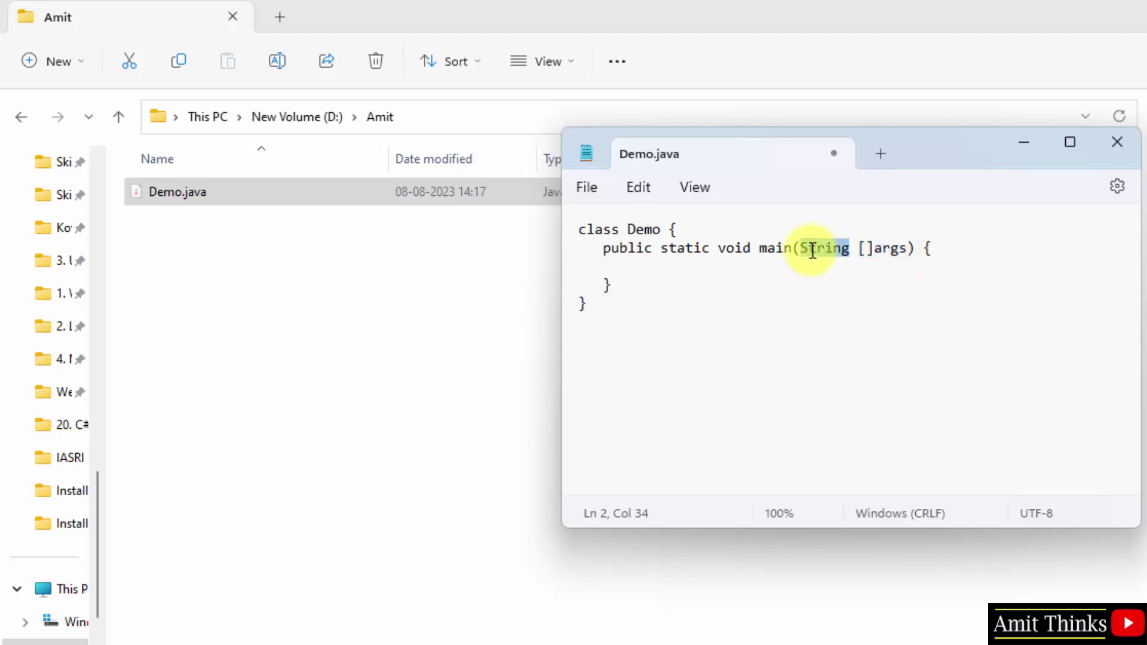
left_click_drag(874, 249, 902, 258)
left_click(899, 255)
Highlight System.out.println and the word out in Demo.java's main method to explain them.
left_click(775, 273)
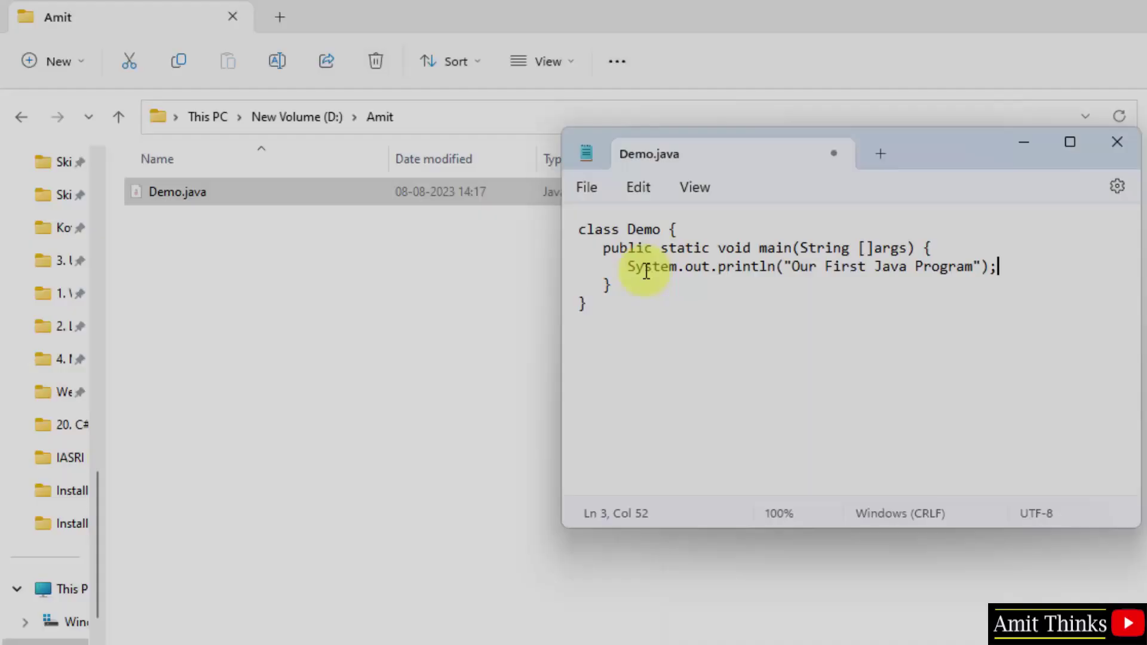
left_click(624, 271)
left_click_drag(624, 272, 775, 269)
left_click_drag(663, 278, 653, 276)
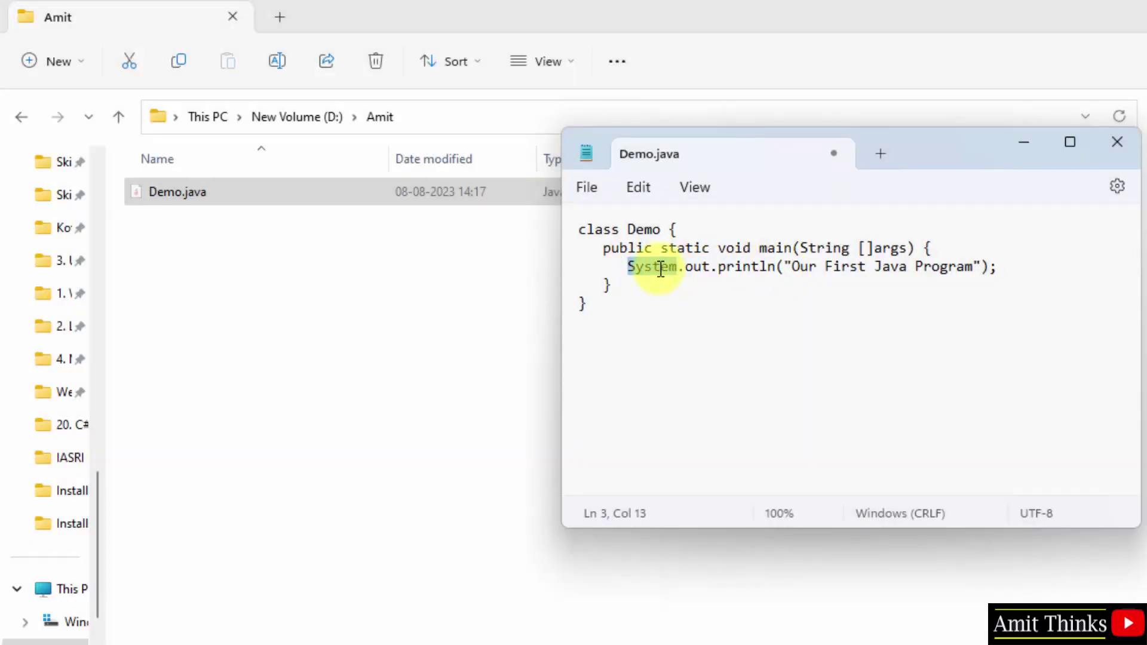
double_click(691, 264)
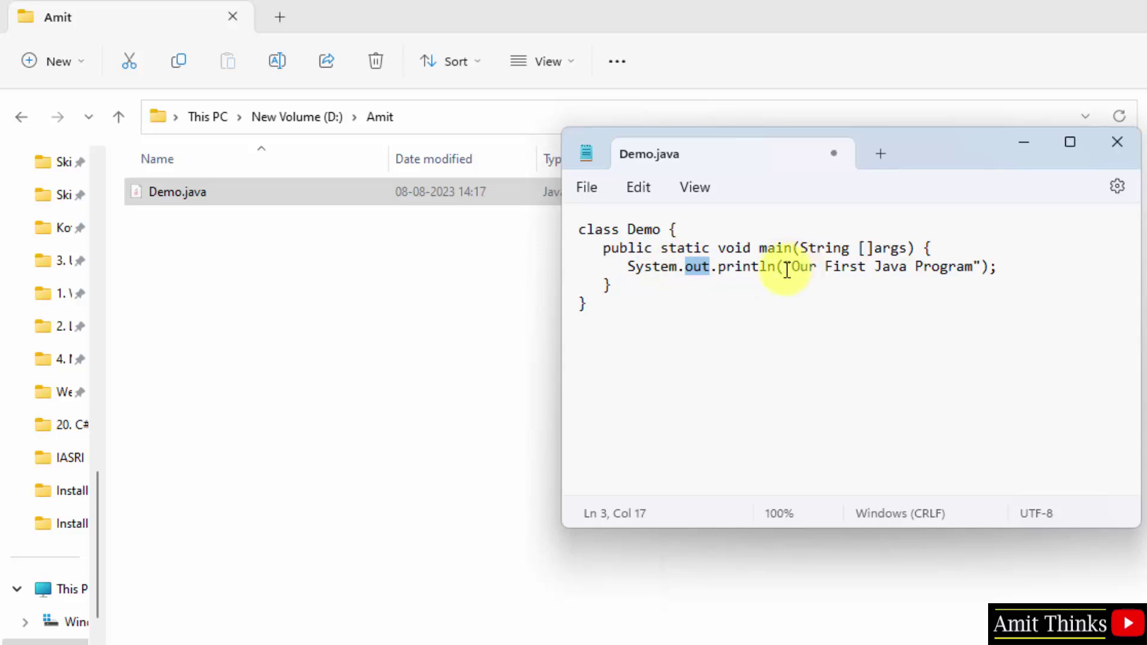
left_click_drag(784, 267, 952, 281)
left_click(763, 267)
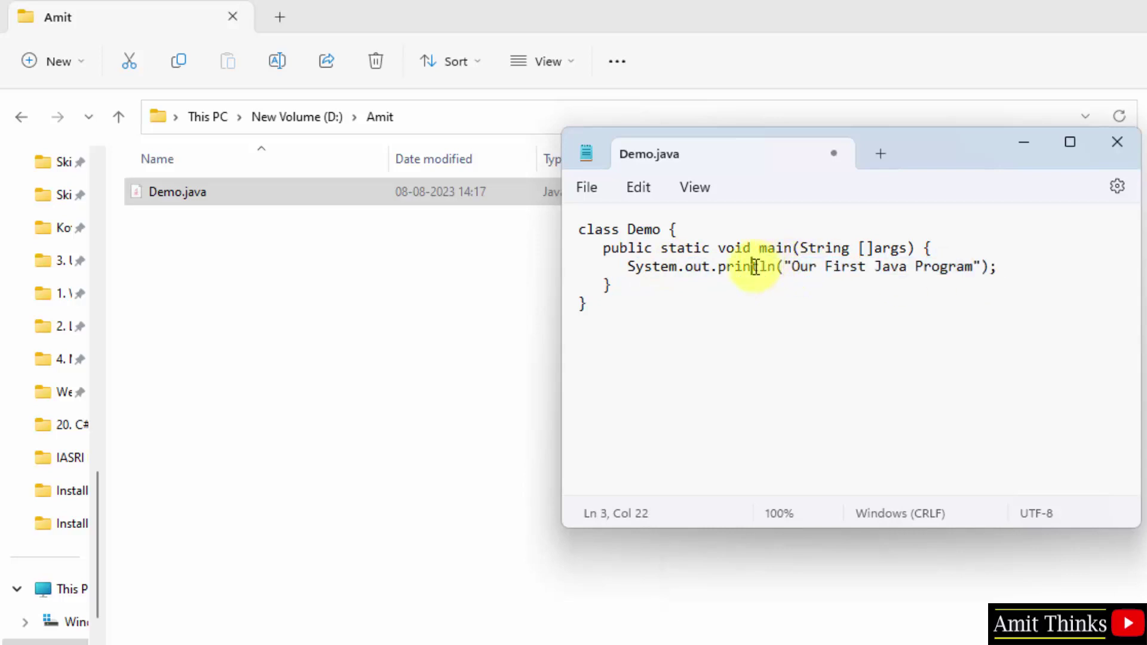
Highlight println and the "Our First Java Program" message, then save Demo.java.
double_click(756, 267)
left_click(870, 264)
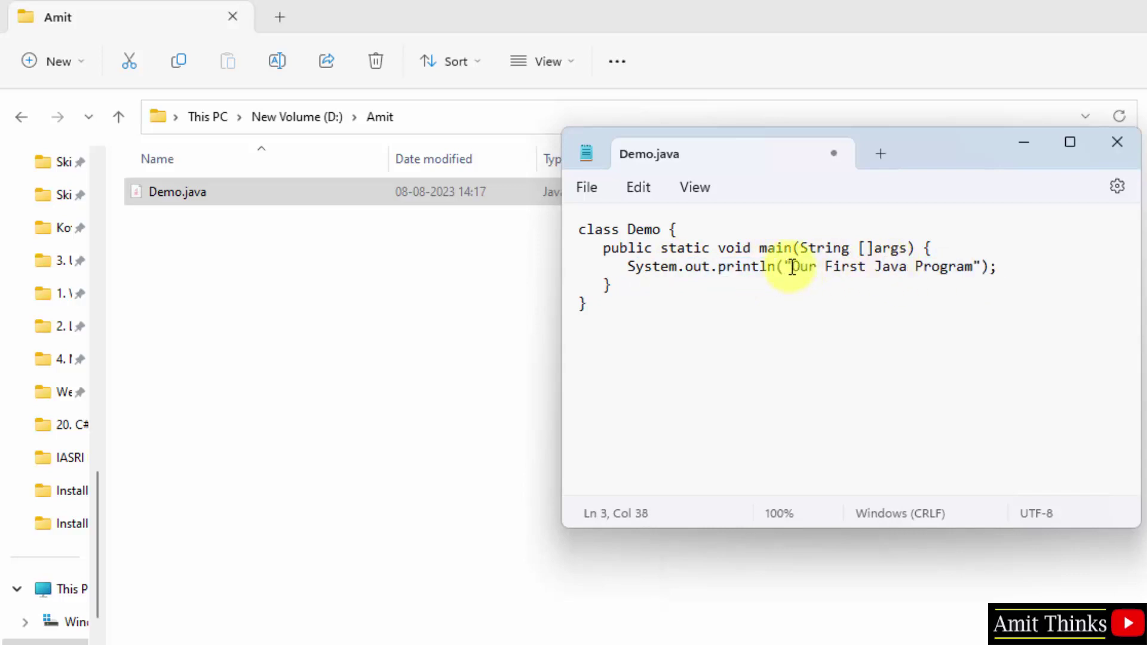
left_click_drag(791, 267, 975, 269)
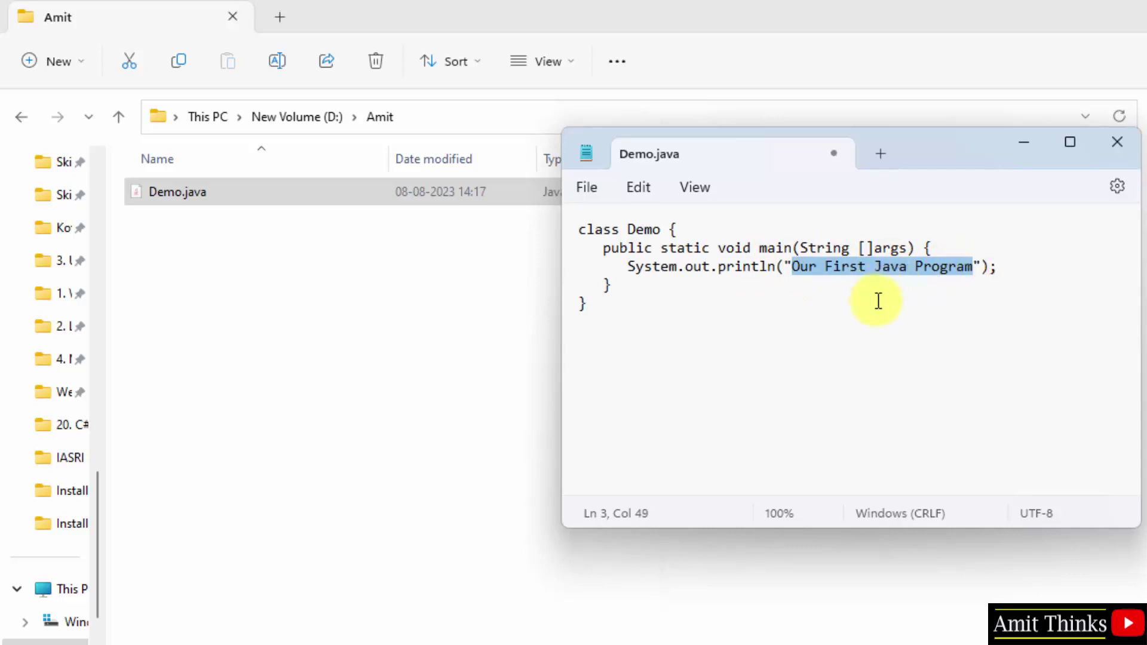
left_click(597, 197)
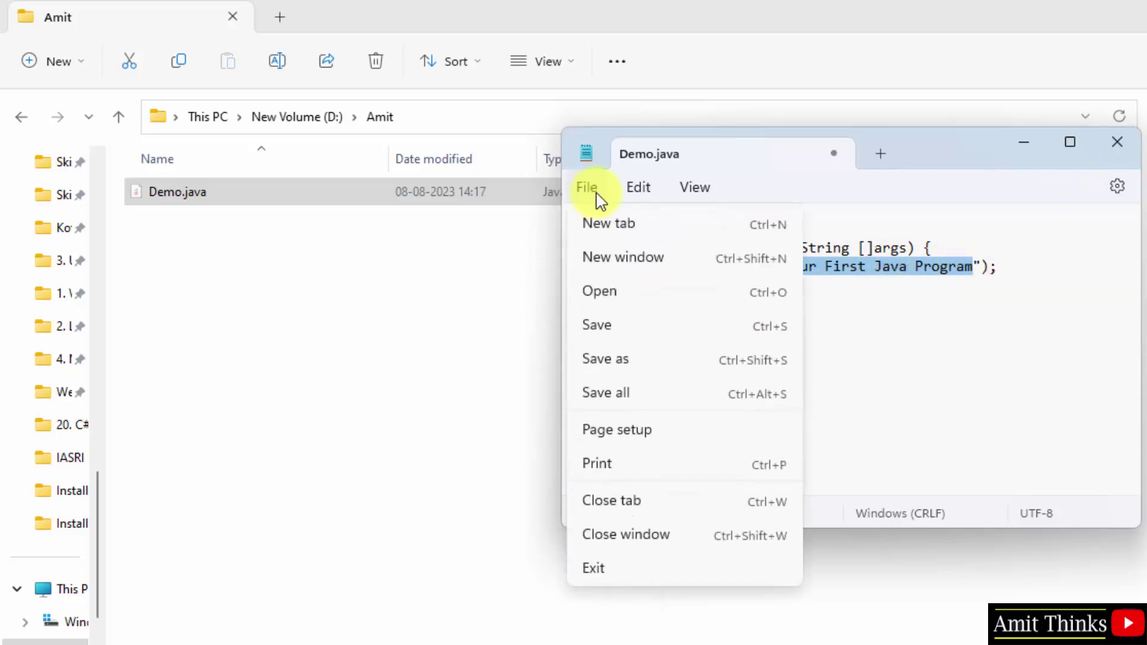
left_click(645, 332)
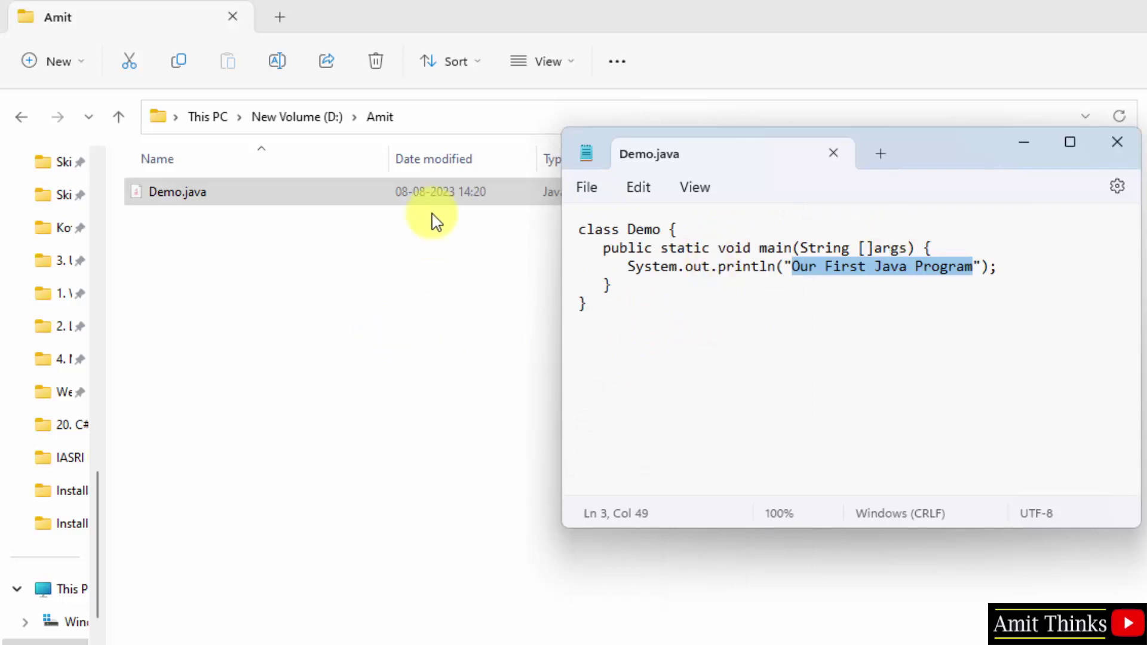
Copy the folder path D:\Amit from the Explorer address bar.
left_click(416, 262)
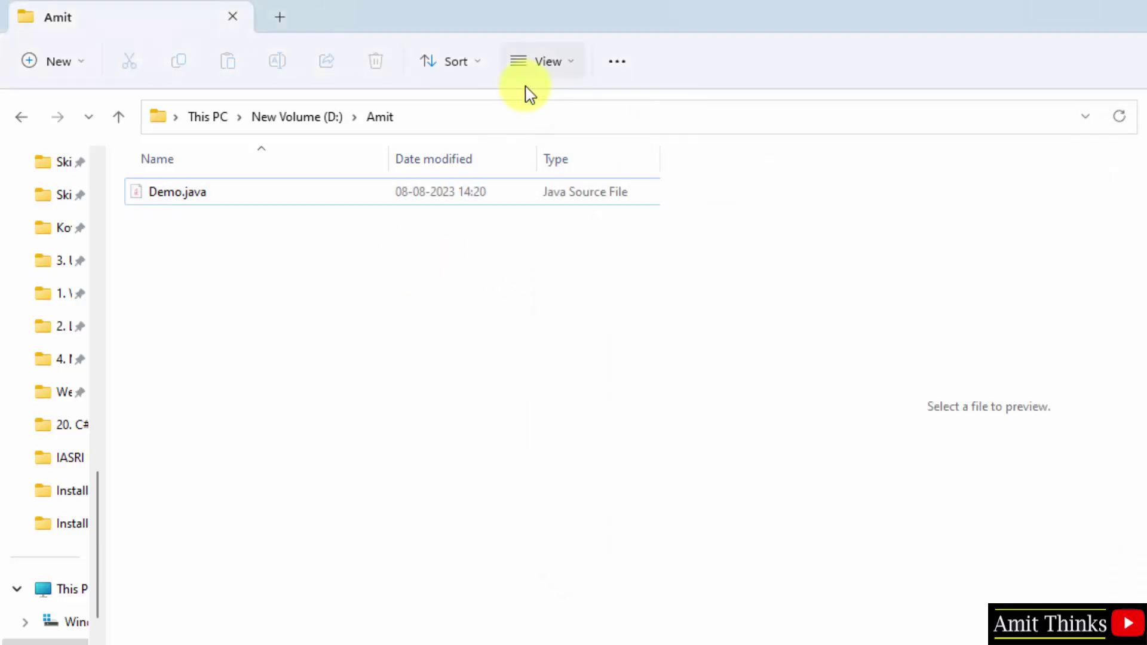
left_click(373, 108)
right_click(193, 115)
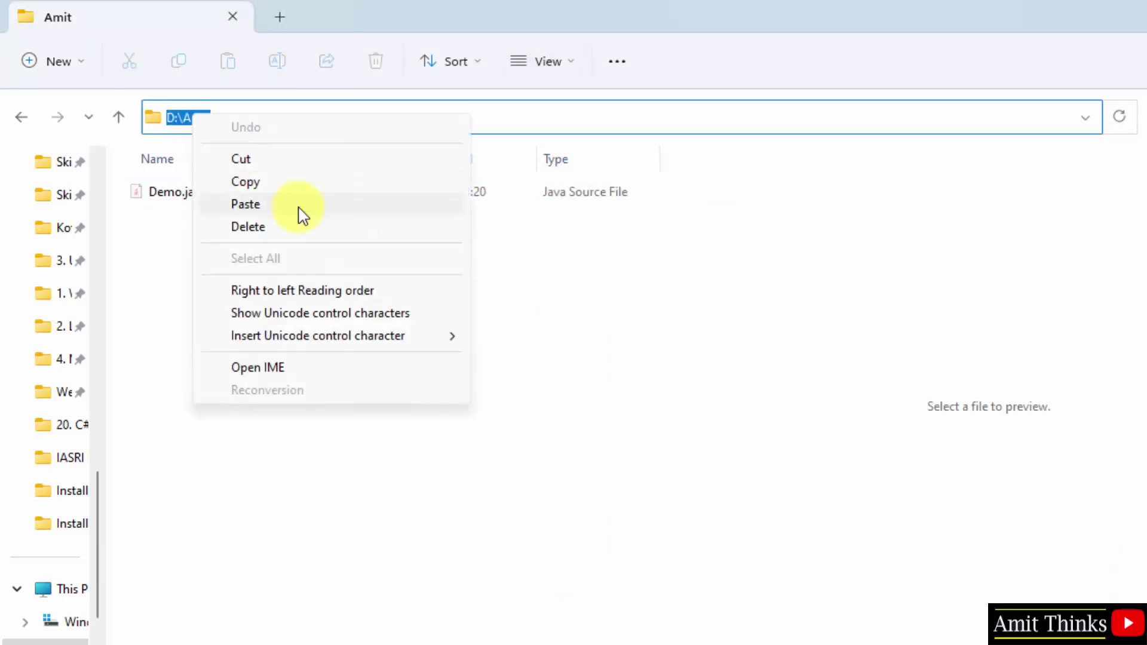
left_click(301, 184)
left_click(600, 379)
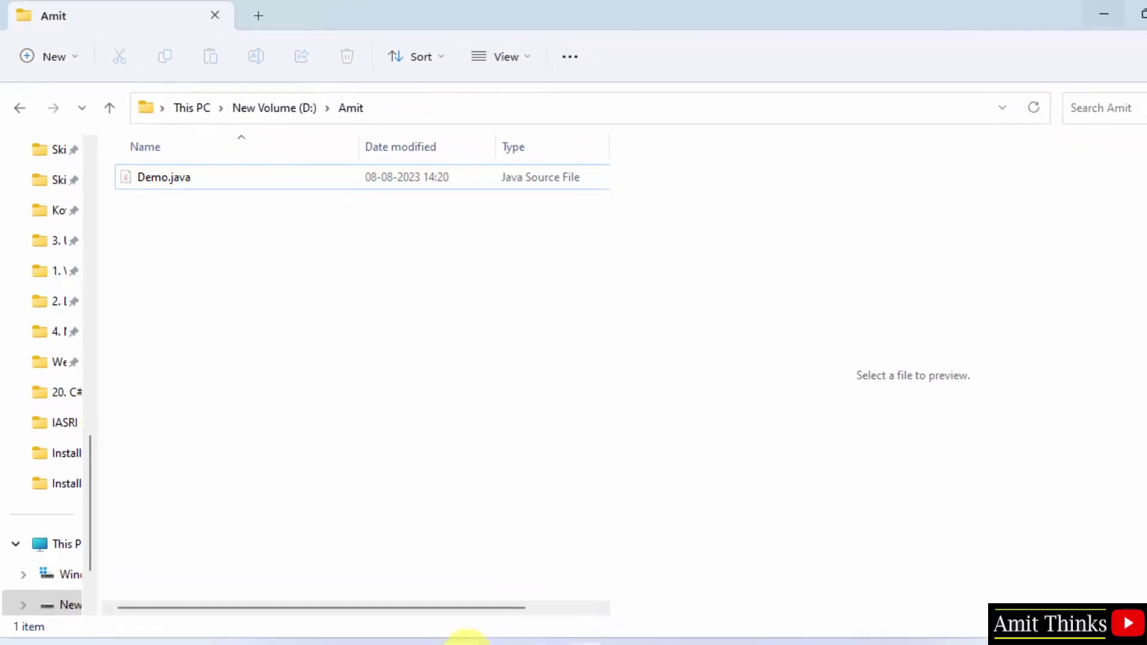
Launch Command Prompt by searching 'cmd' from Start.
left_click(436, 624)
type("cmd")
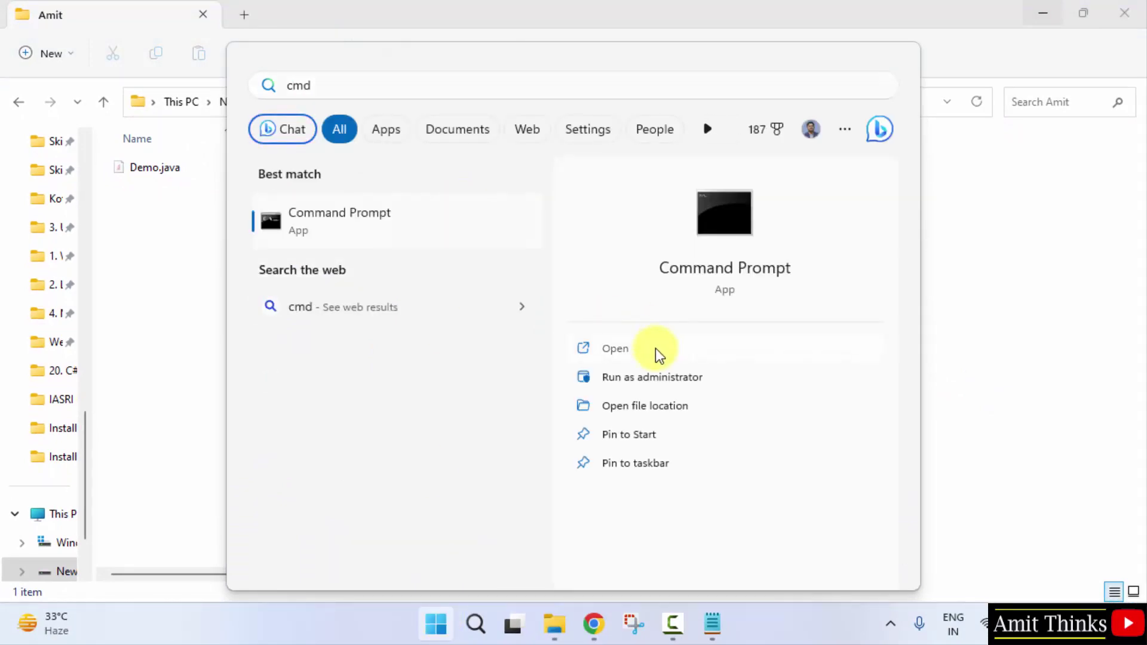
left_click(615, 348)
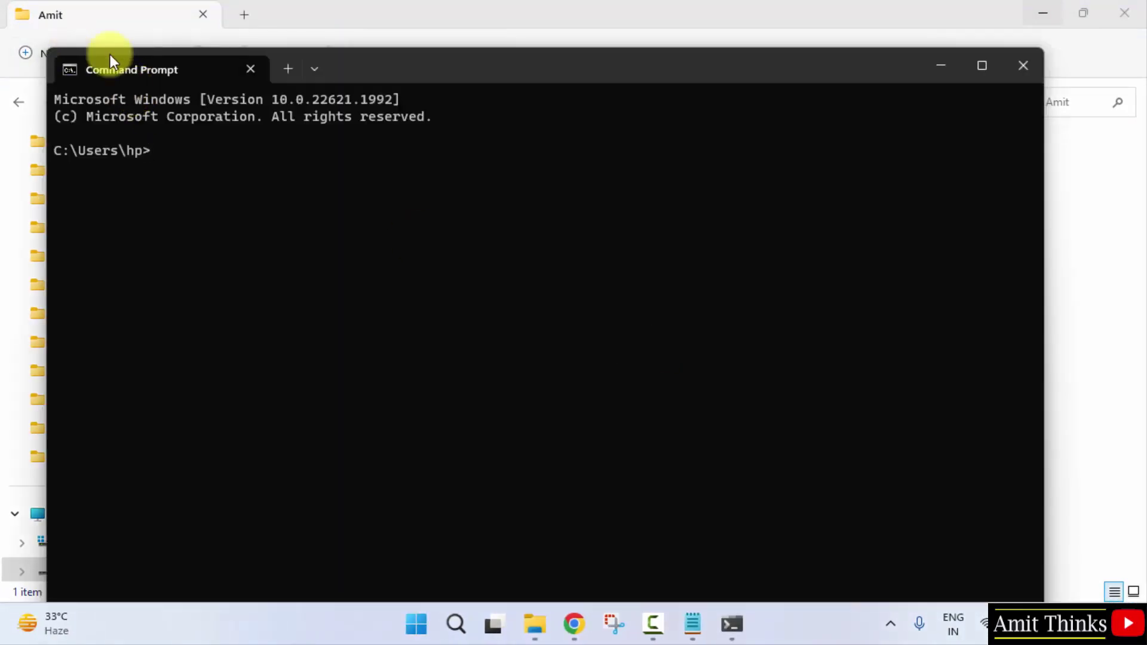
left_click_drag(389, 62, 607, 223)
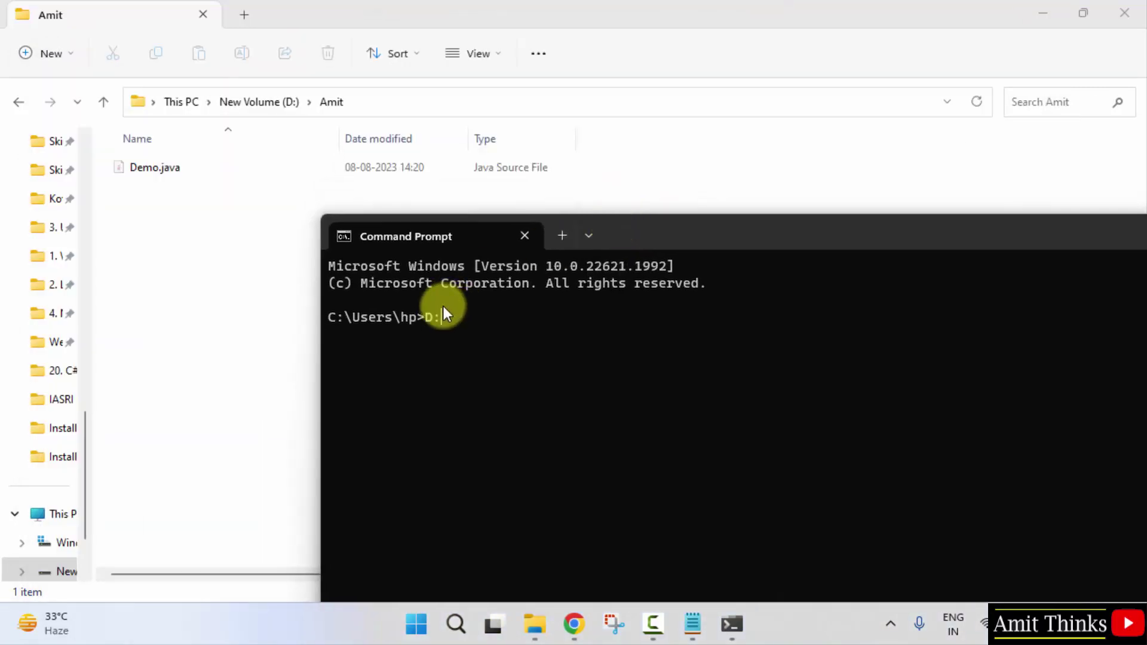
Switch to drive D:, list its contents with dir, and cd into the Amit folder.
type("D:")
key("Return")
type("cd Amit")
key("BackSpace")
key("BackSpace")
key("BackSpace")
key("BackSpace")
key("BackSpace")
key("BackSpace")
key("BackSpace")
type("dir")
key("Return")
left_click_drag(697, 232, 725, 59)
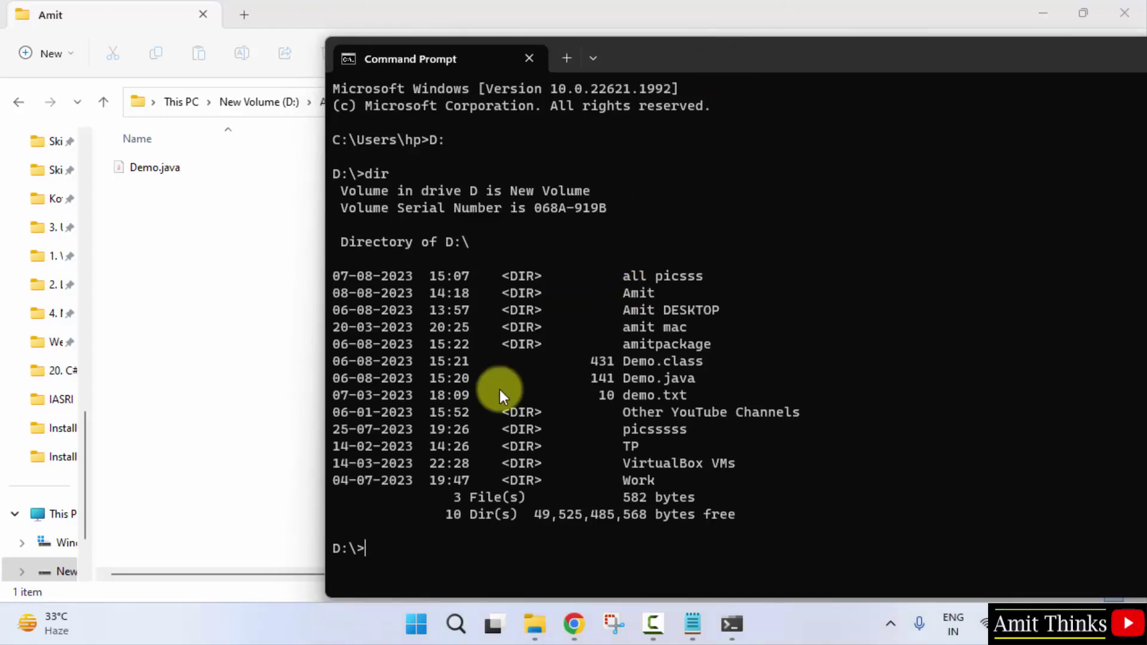
type("cd Amit")
key("Return")
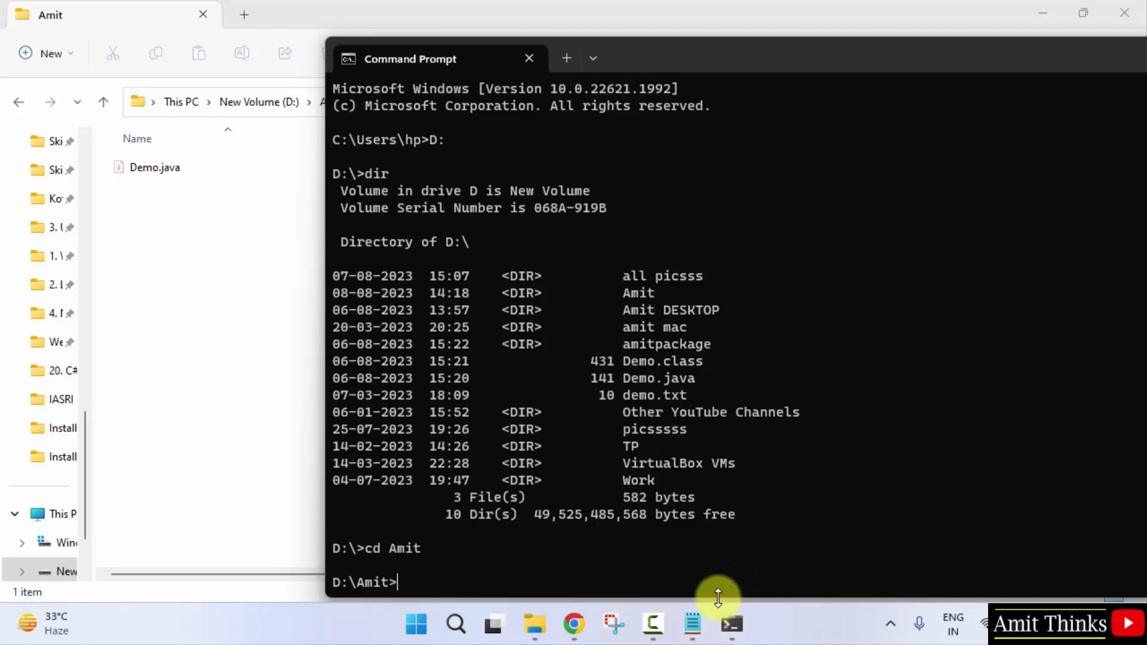
left_click_drag(717, 595, 648, 338)
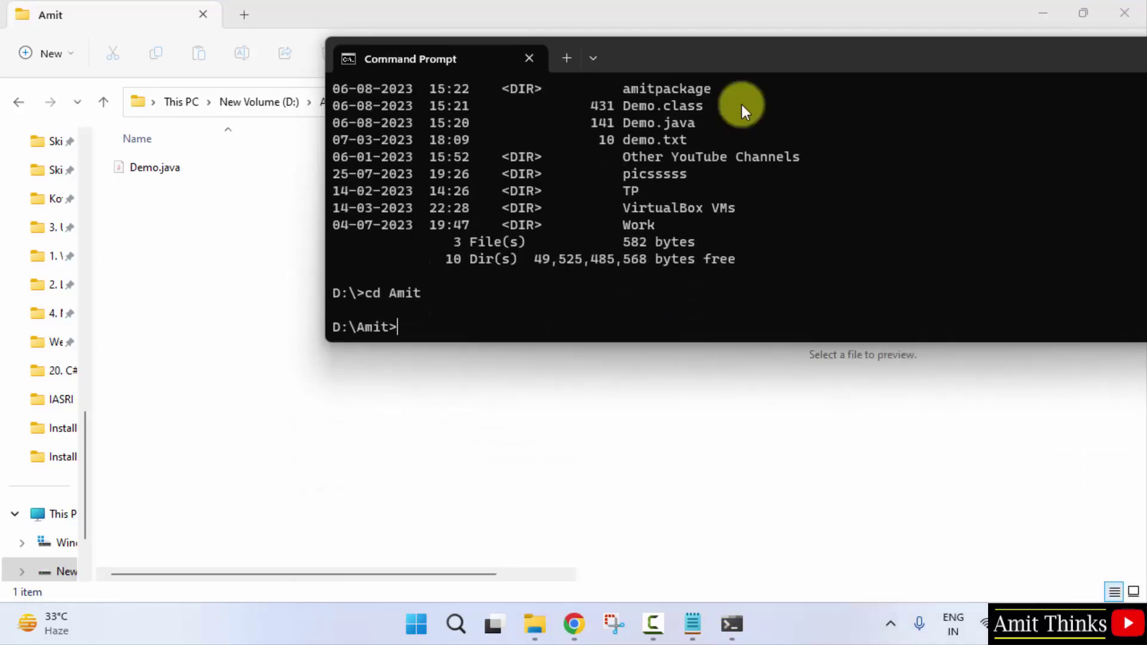
Run javac Demo.java at the D:\Amit prompt, producing Demo.class beside Demo.java.
left_click_drag(771, 55, 709, 175)
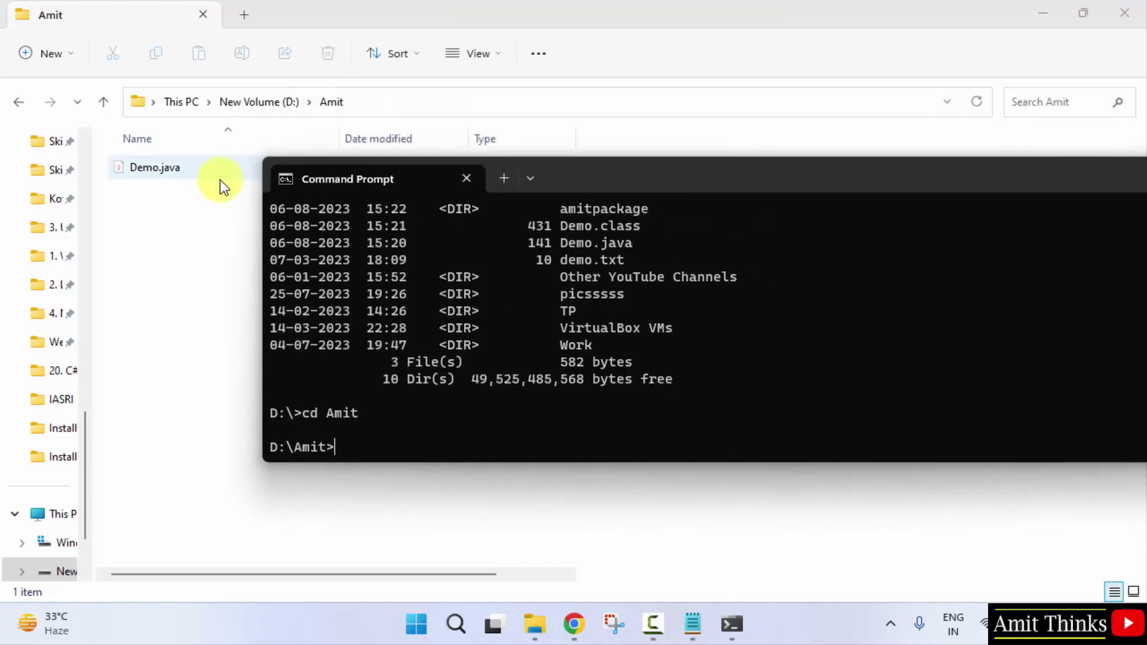
type("javac")
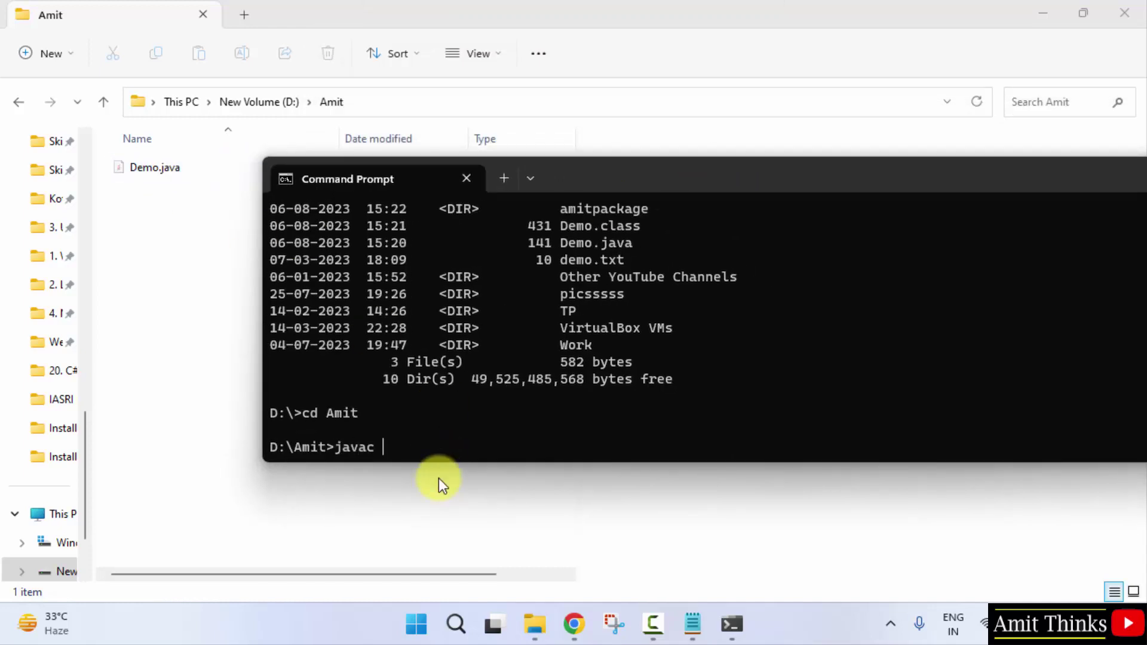
type(" Demo.java")
key("Return")
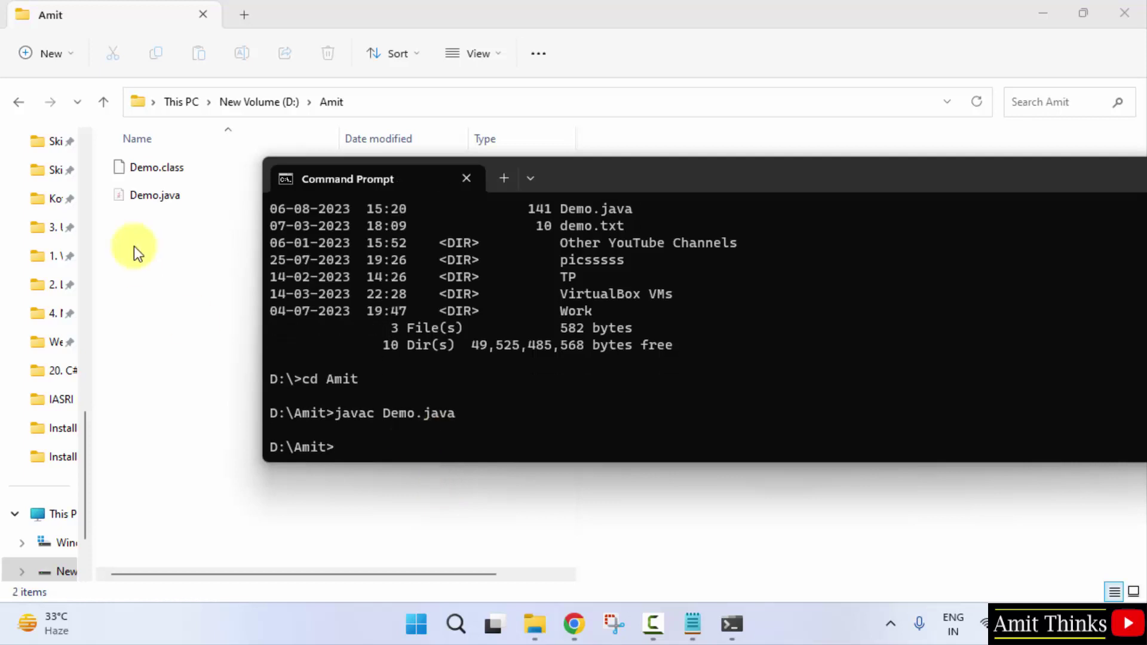
left_click_drag(569, 181, 587, 248)
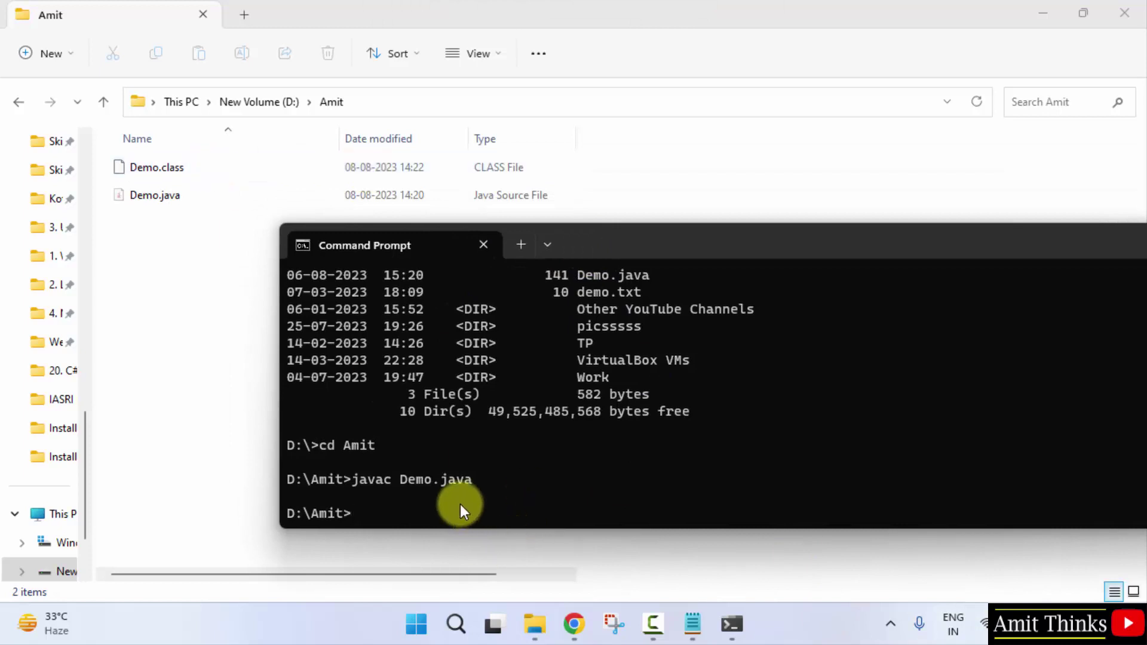
Run java Demo and compare its "Our First Java Program" output with Demo.java's source.
type("java Demo")
key("Return")
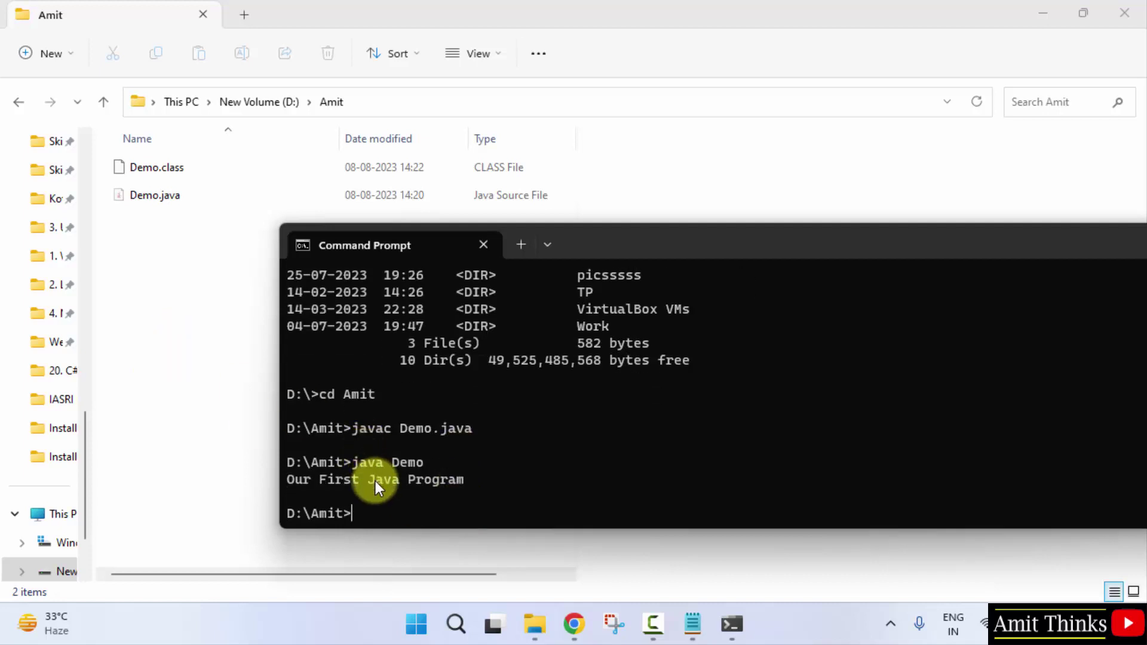
left_click(693, 625)
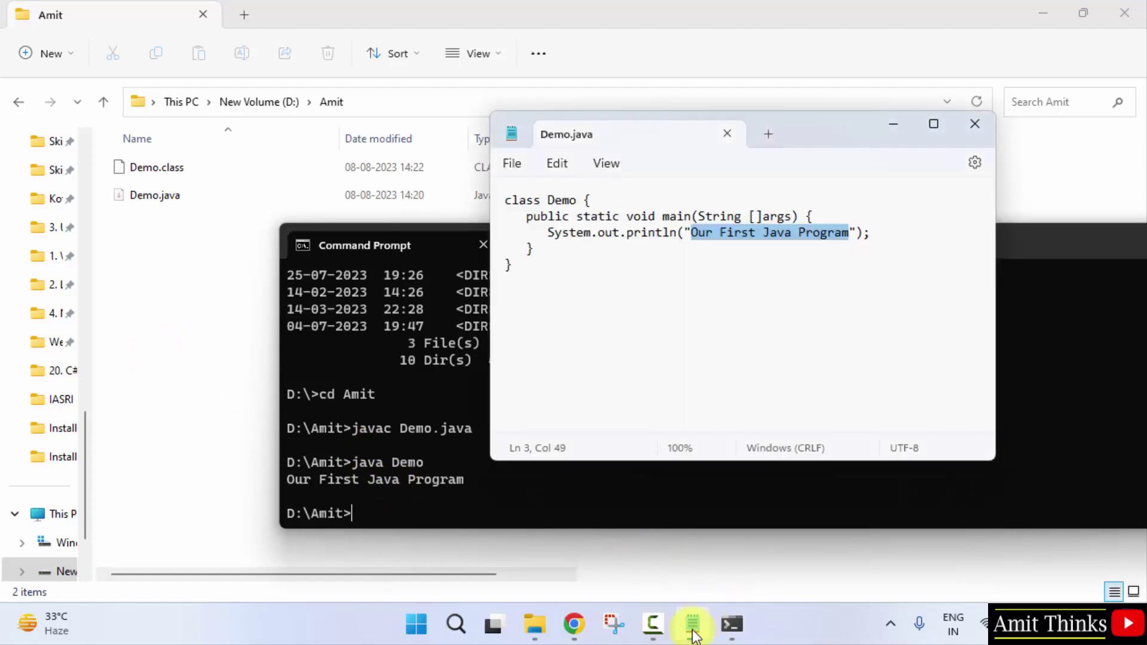
left_click(740, 235)
left_click_drag(691, 234, 848, 233)
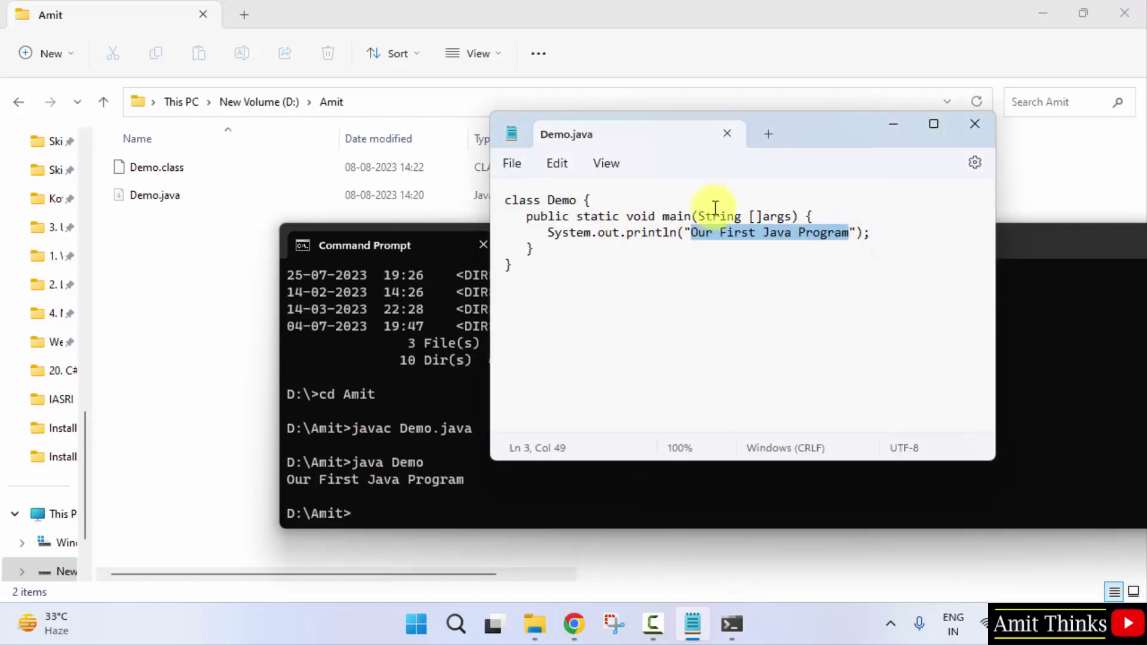
left_click(378, 496)
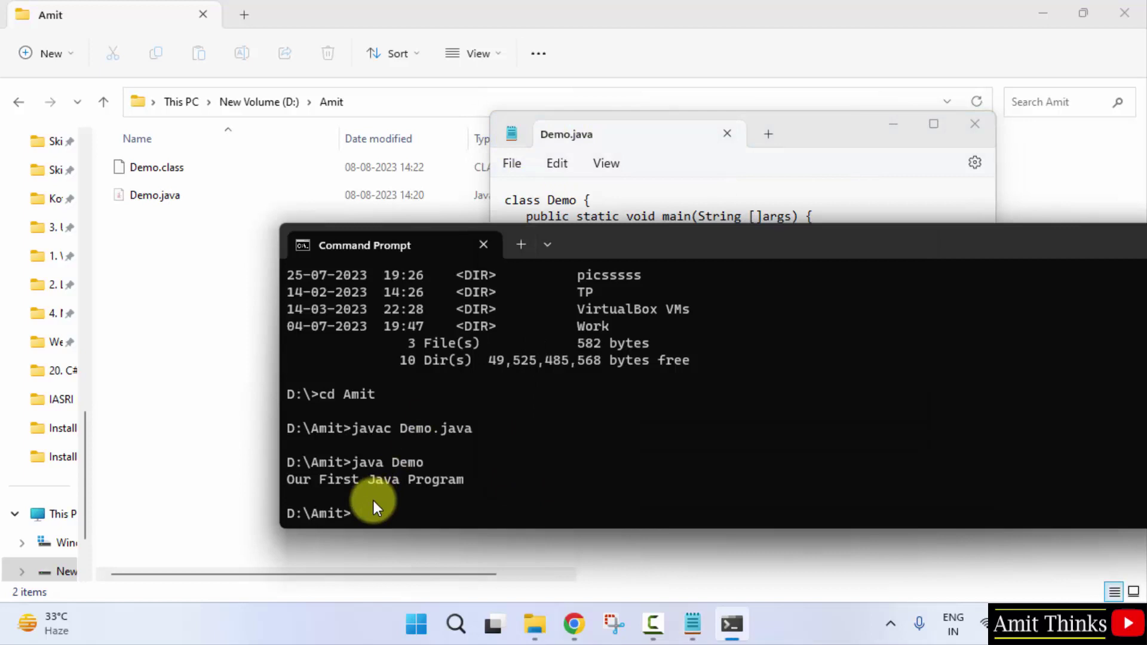